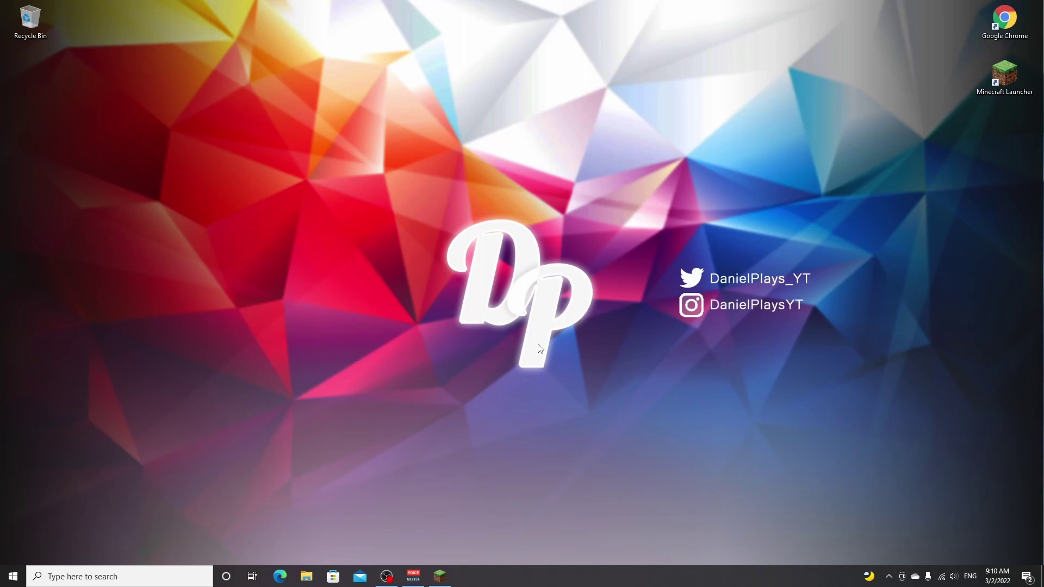
- Launch the latest Minecraft Java Edition release, 1.18.2, from the Minecraft Launcher and quit the game from its title screen
click(449, 579)
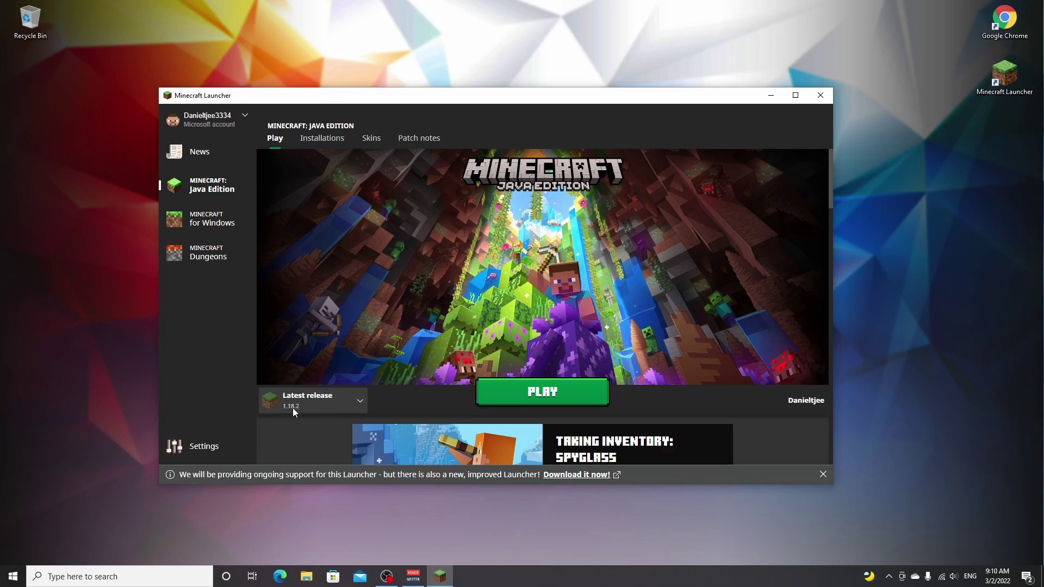
click(359, 401)
click(360, 398)
click(541, 397)
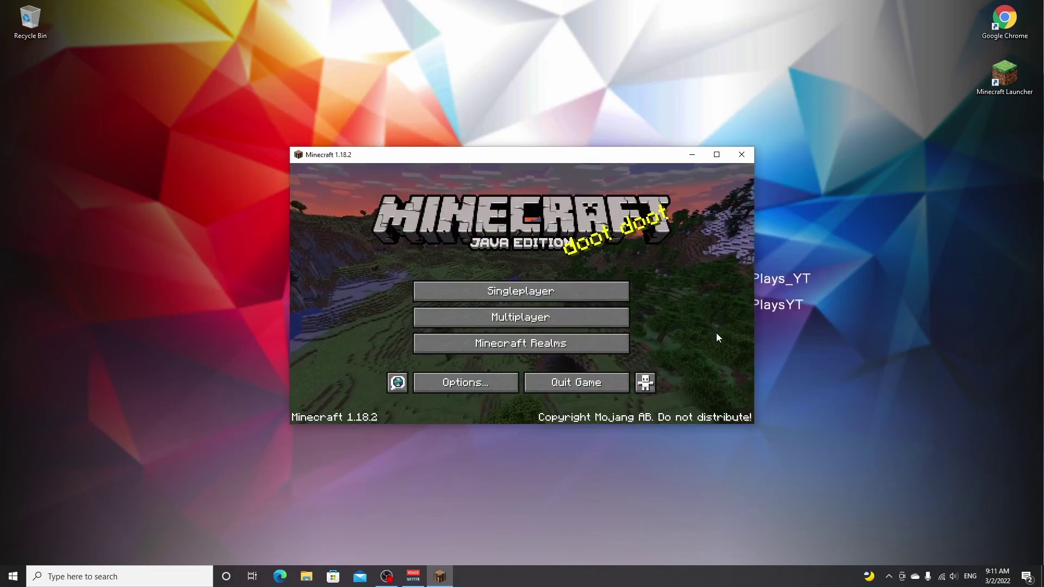
click(571, 388)
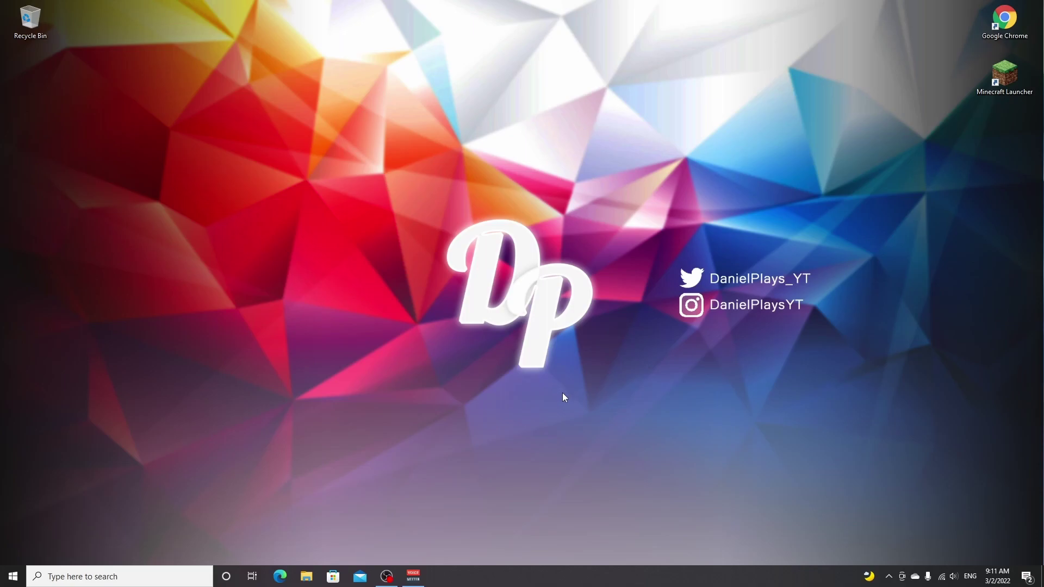
- Open Google Chrome and go to the Fabric website at fabricmc.net
double_click(1004, 19)
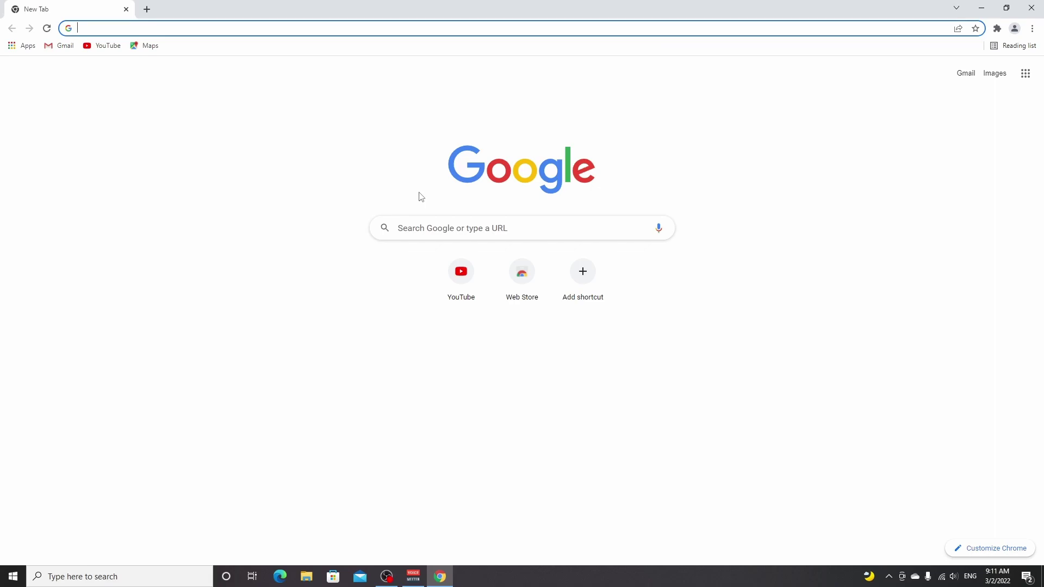
text(fa)
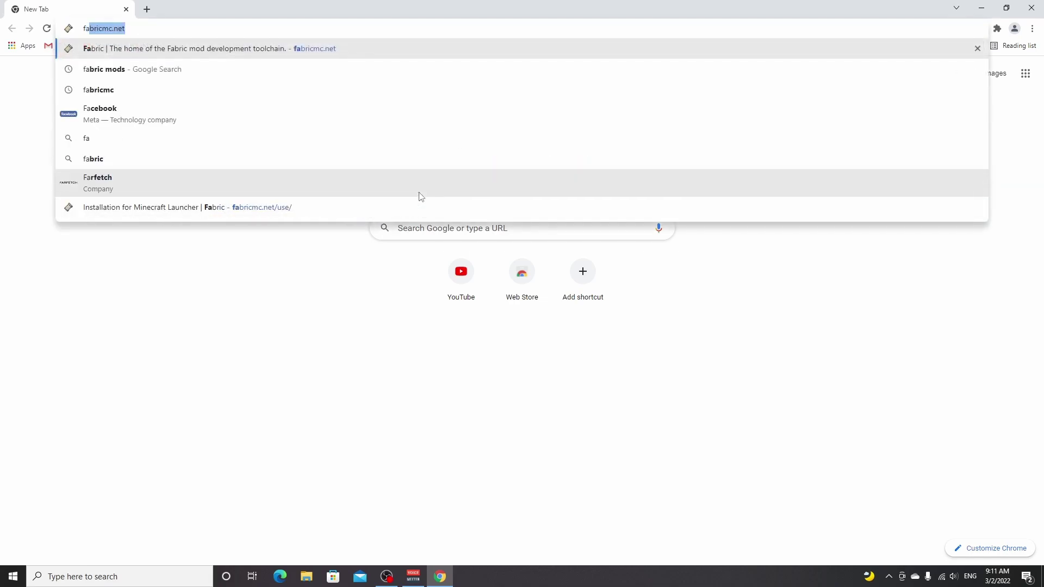
key(Return)
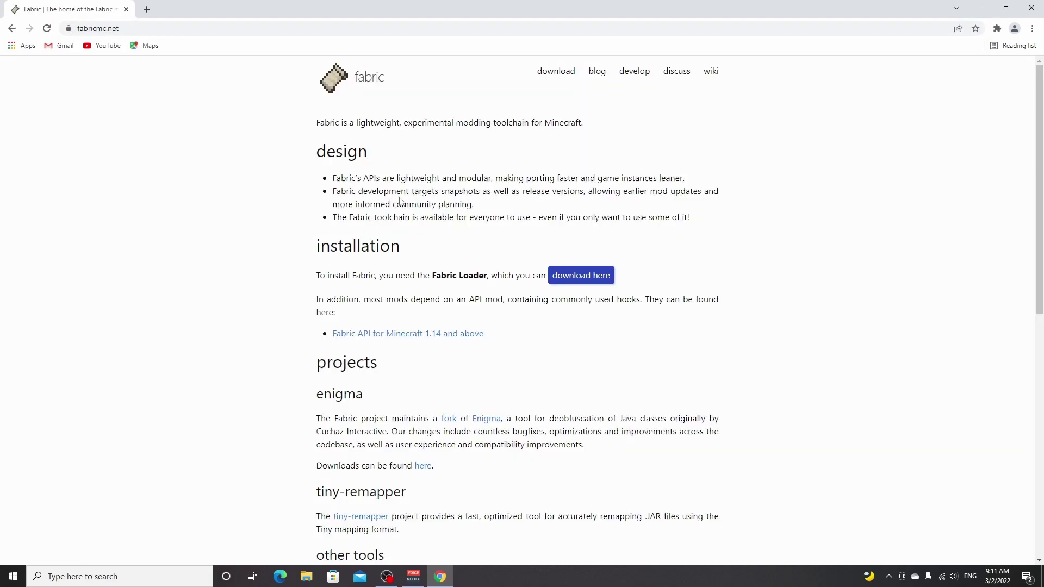
drag(128, 28, 99, 28)
key(BackSpace)
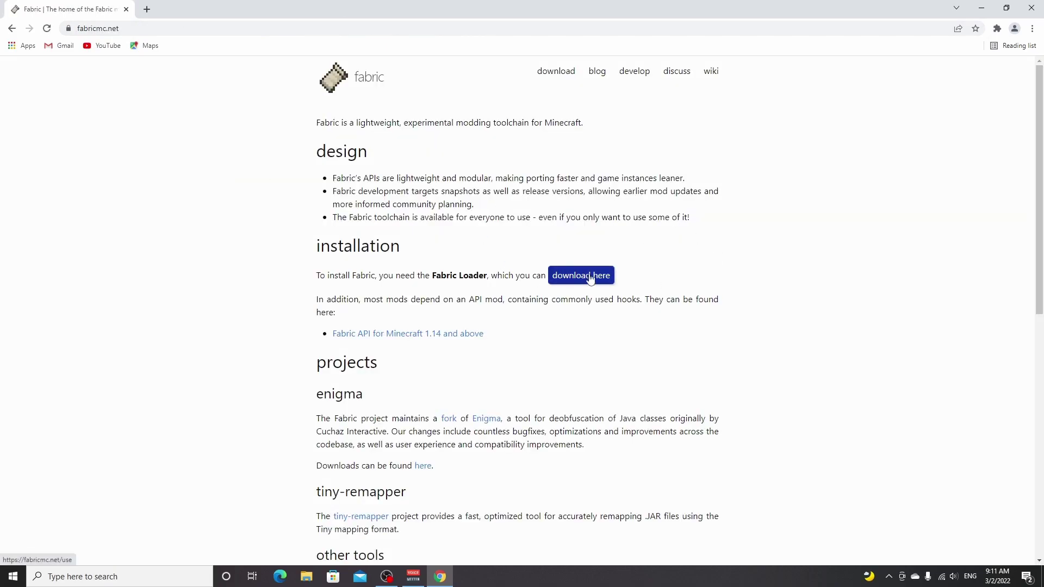
- Download the Fabric installer for Windows and run it
click(583, 280)
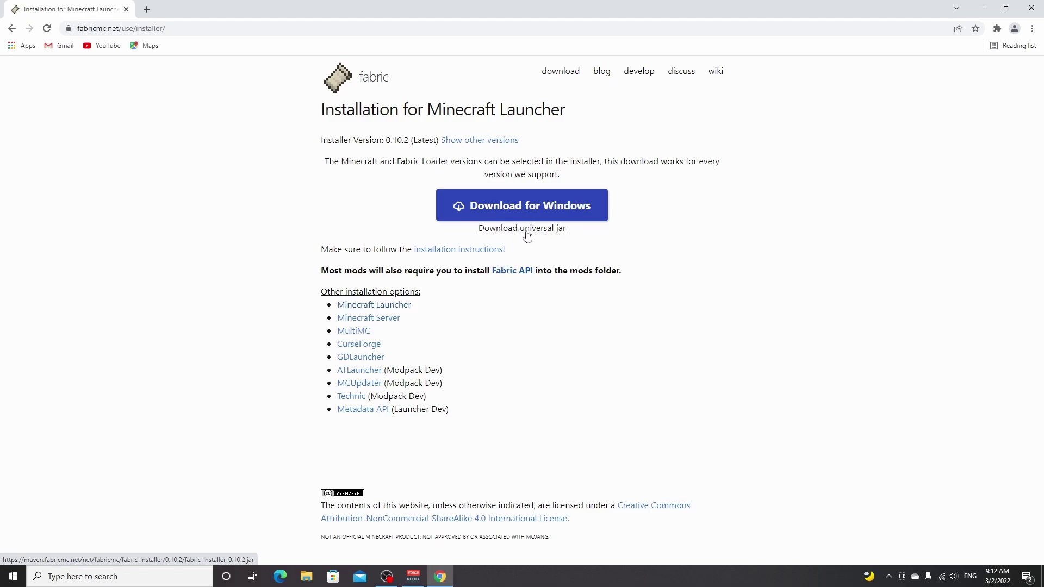
click(523, 206)
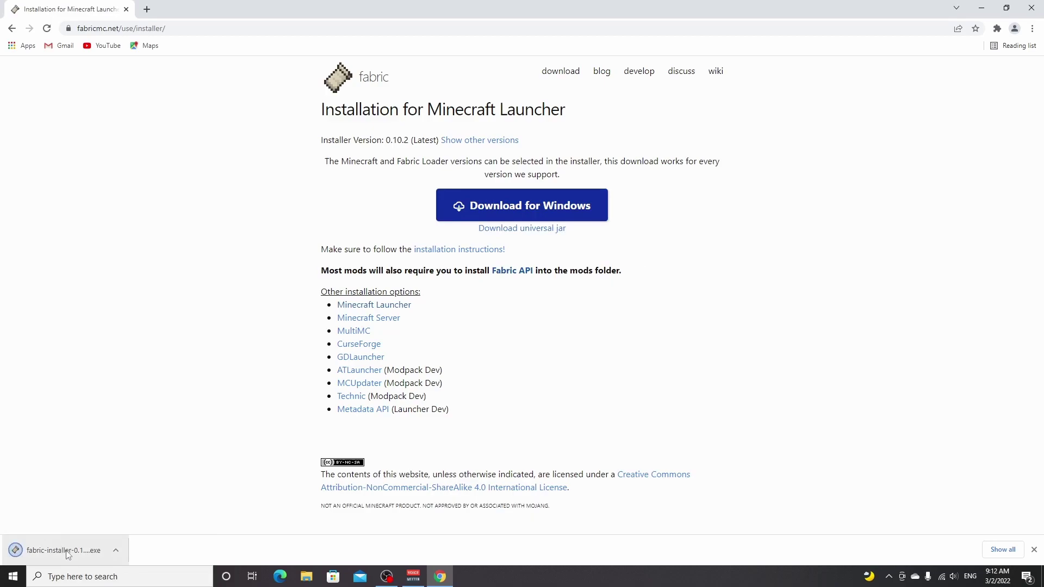
click(71, 553)
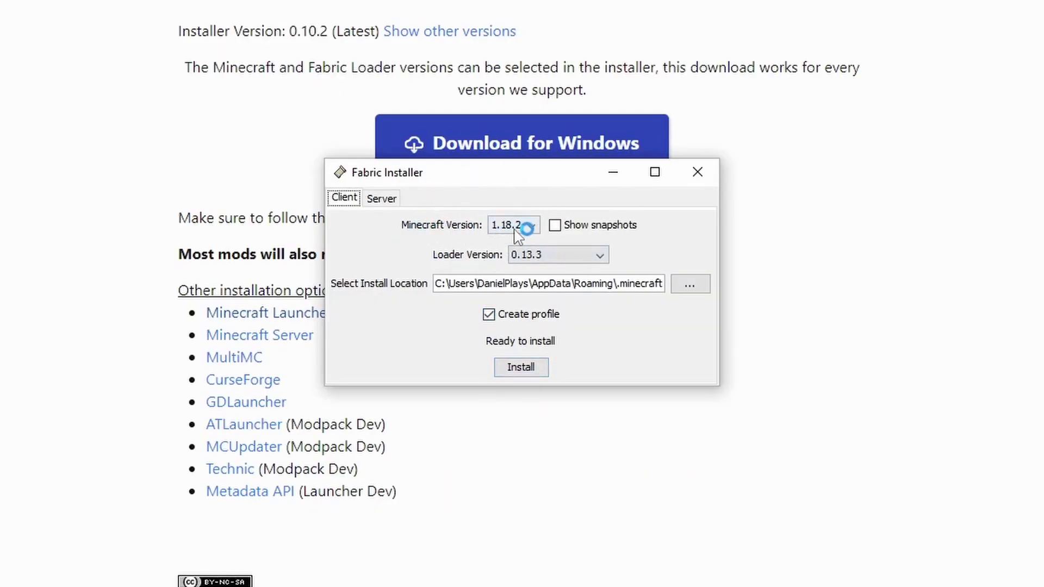
- Install Fabric Loader 0.13.3 for Minecraft version 1.18.2 and close the installer
click(520, 228)
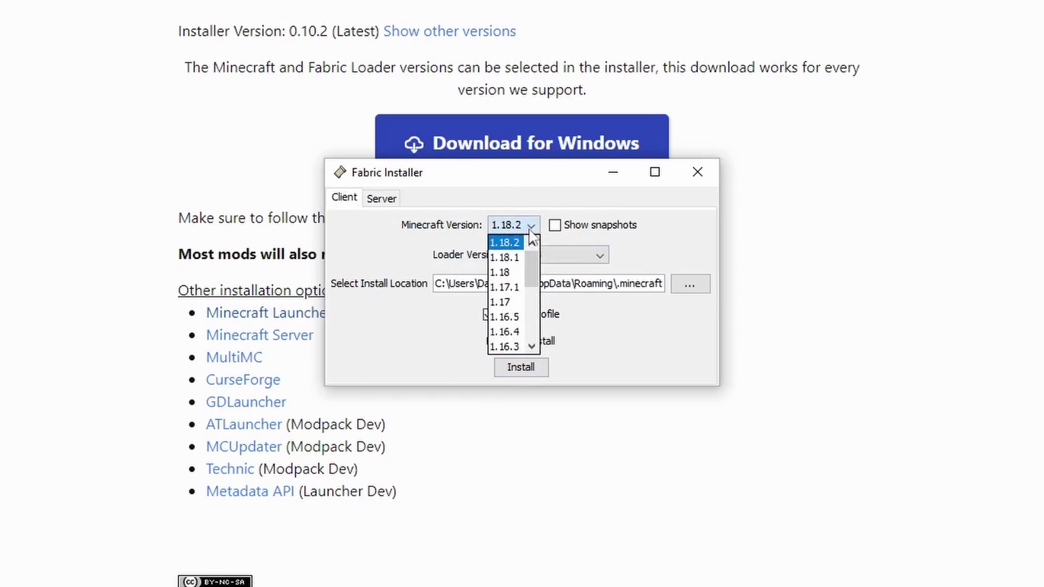
click(503, 243)
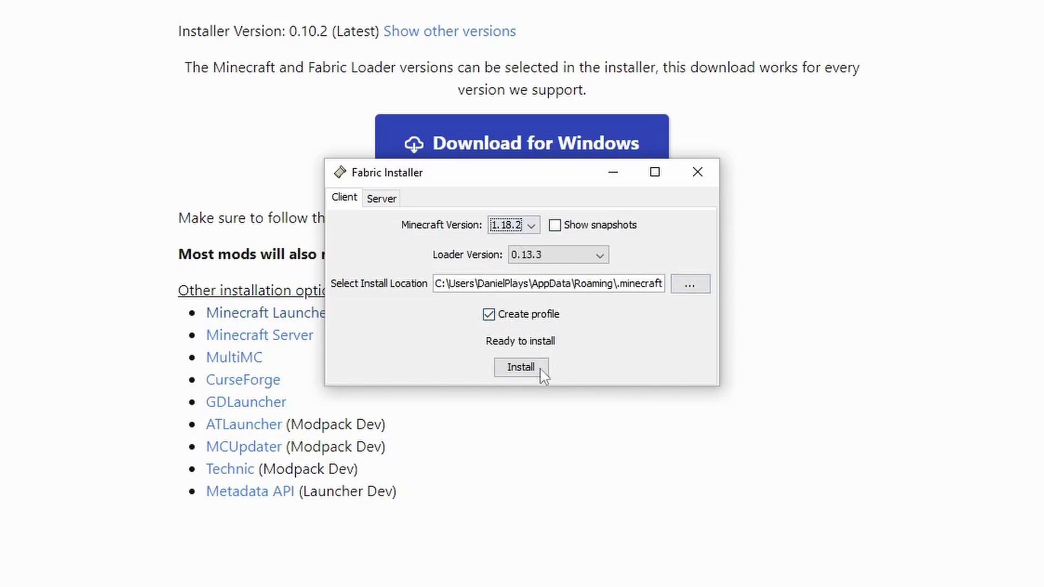
click(523, 369)
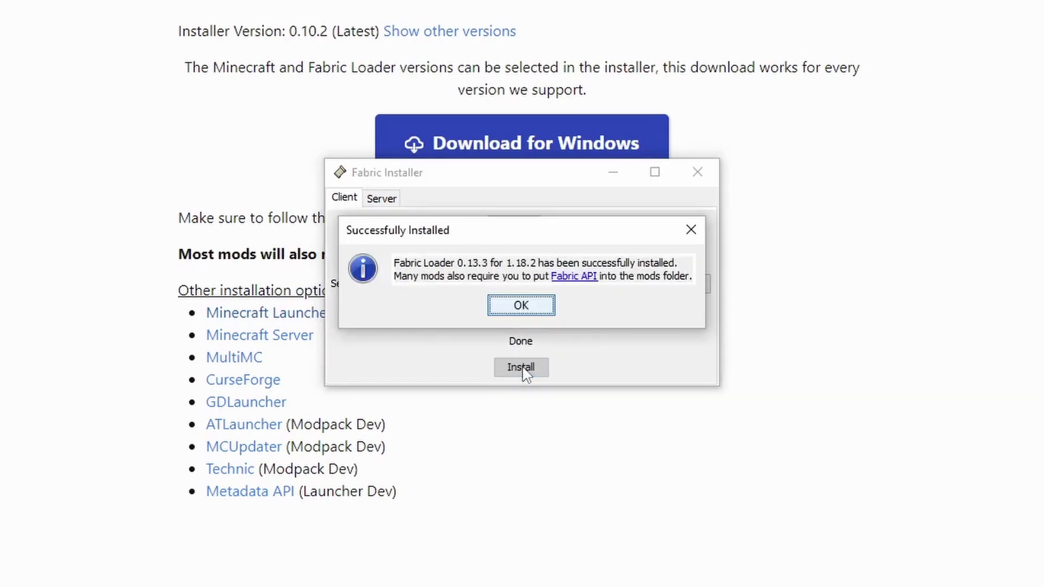
click(521, 305)
click(698, 173)
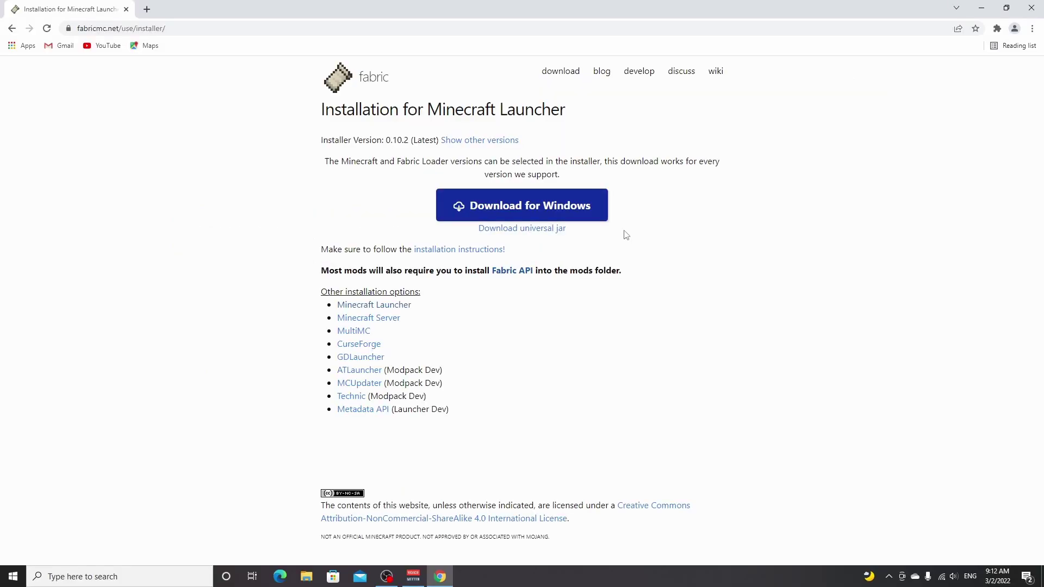
- Search Google for "sodium 1.18" and open the CurseForge page of the Sodium mod
click(200, 30)
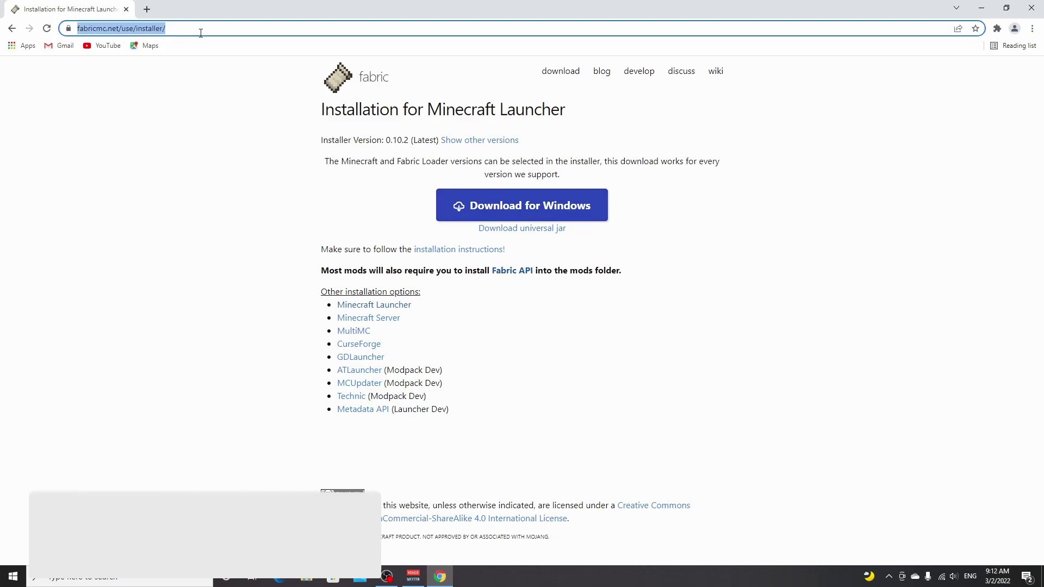
text(sodium)
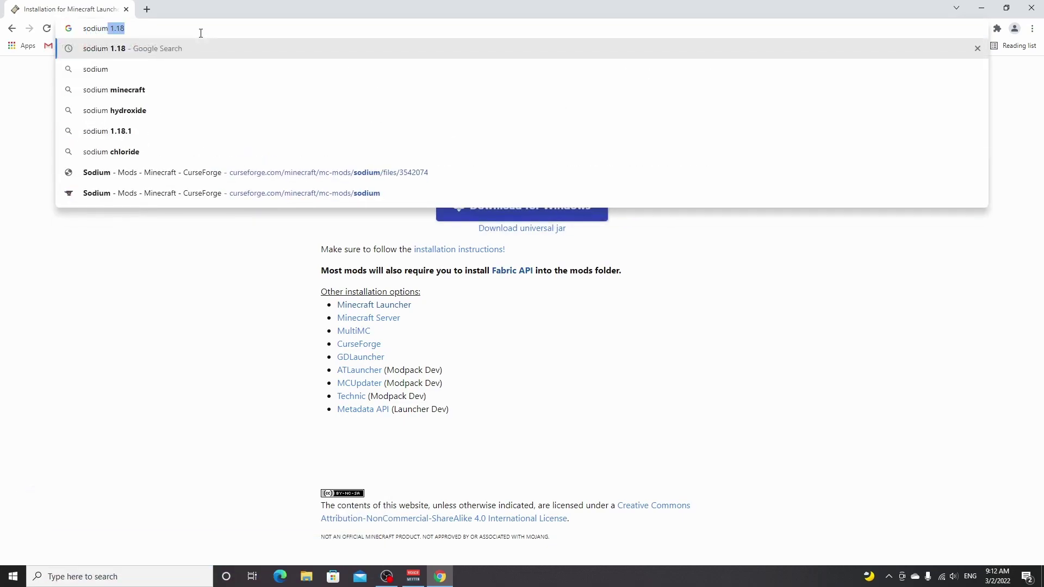
key(Return)
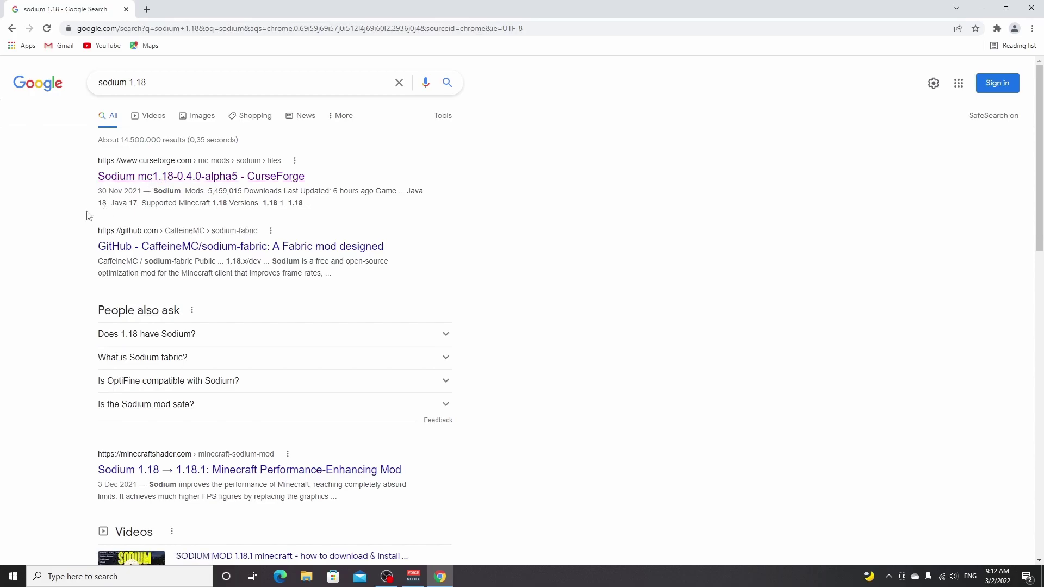
scroll(180, 180, down, 4)
scroll(82, 195, up, 4)
click(178, 178)
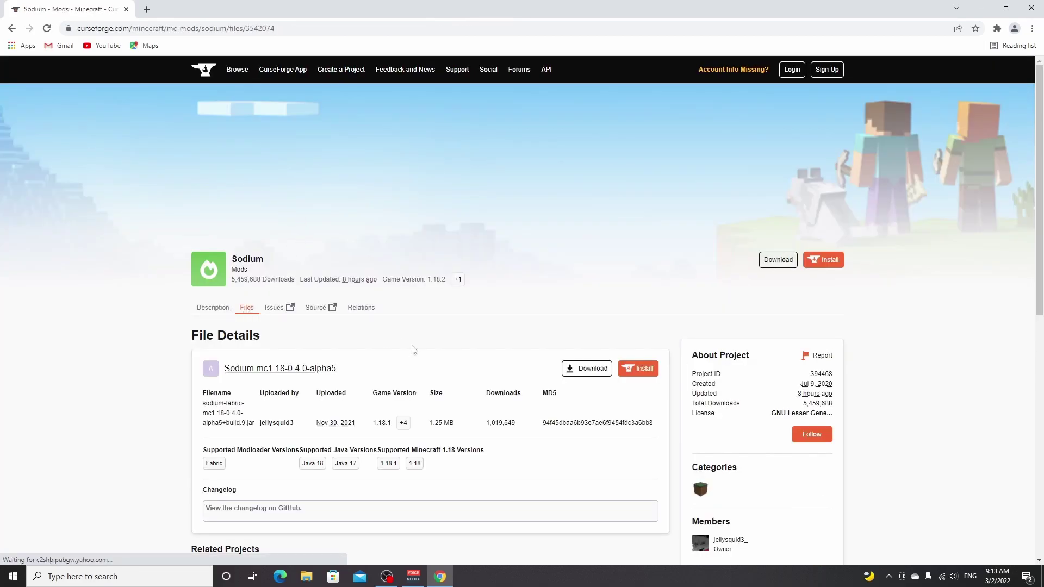
- Download Sodium mc1.18.2-0.4.1 from the recent files on the mod's description page and place the jar file on the desktop
scroll(412, 349, down, 2)
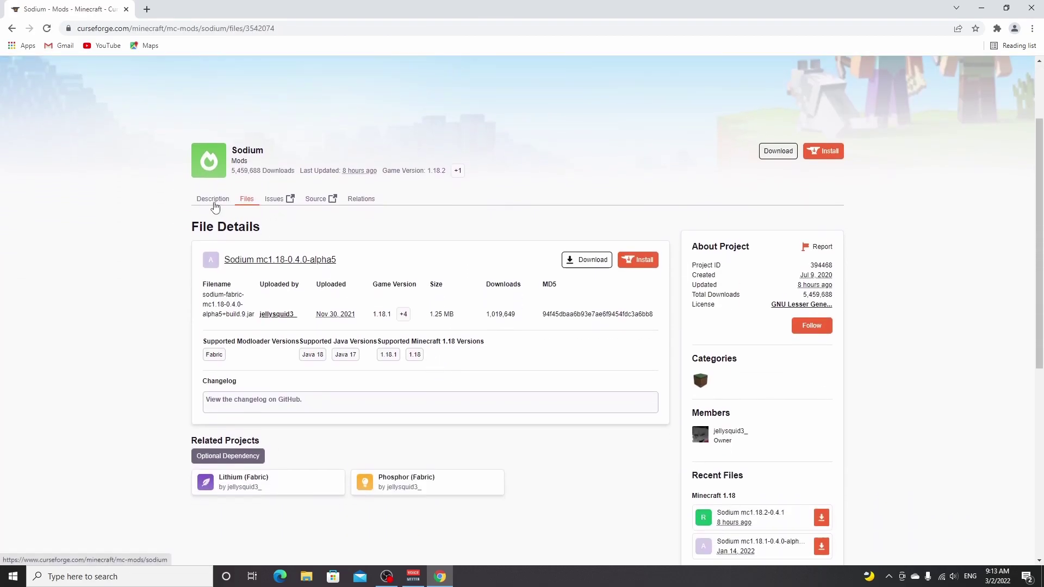
click(214, 199)
scroll(219, 328, down, 2)
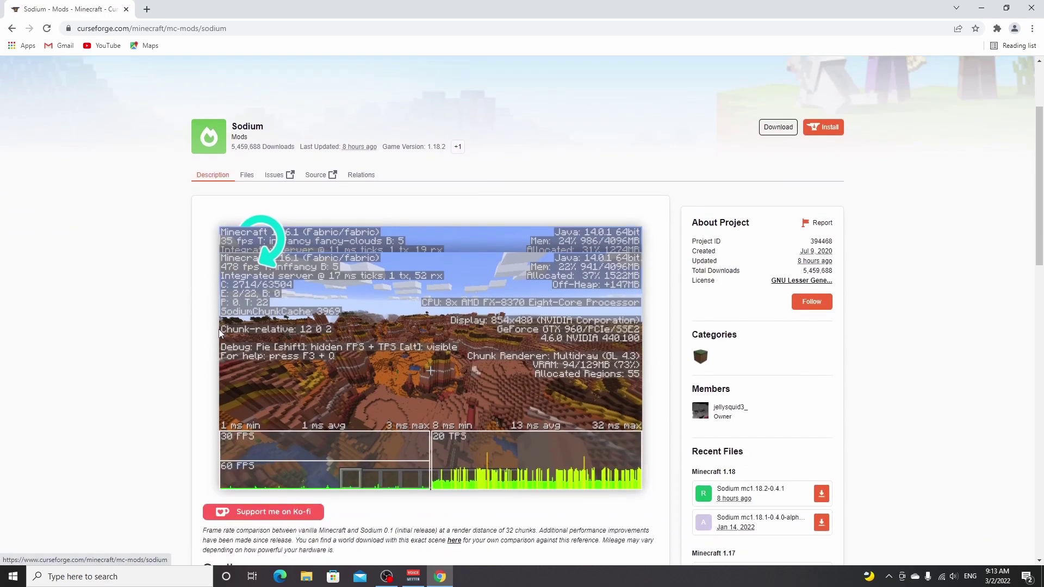
scroll(218, 328, down, 2)
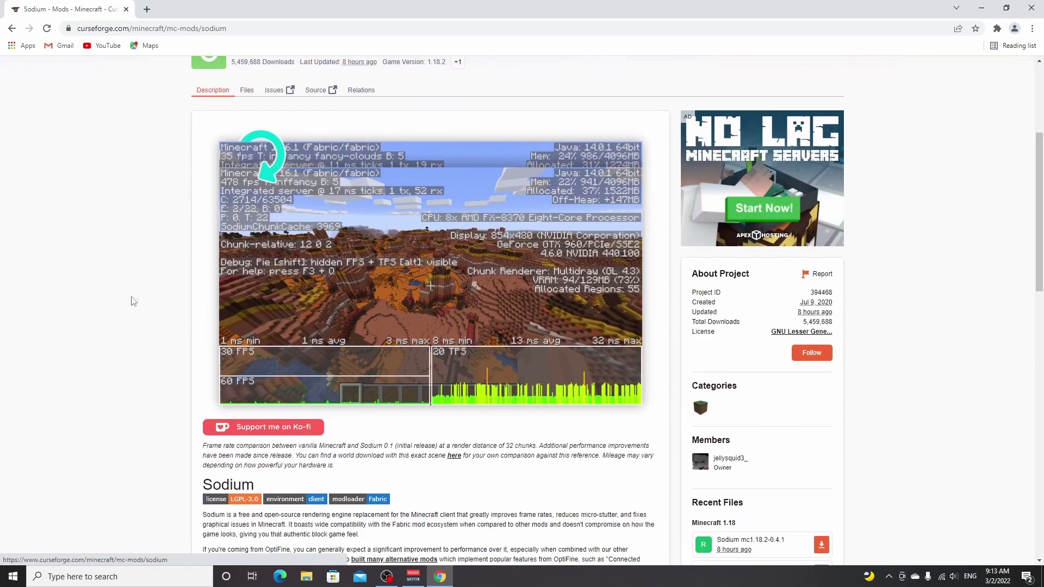
scroll(790, 283, down, 4)
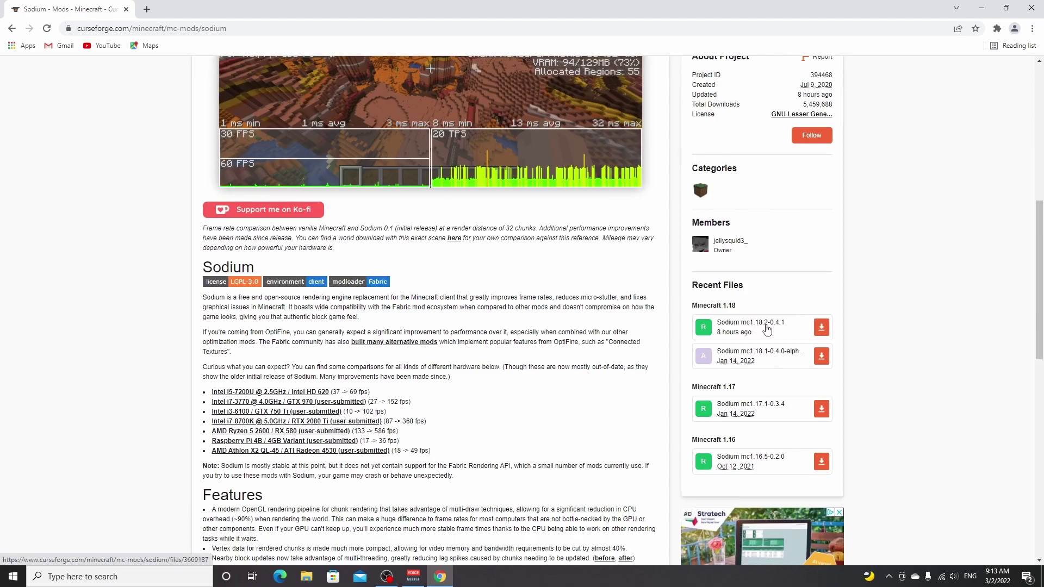
click(822, 328)
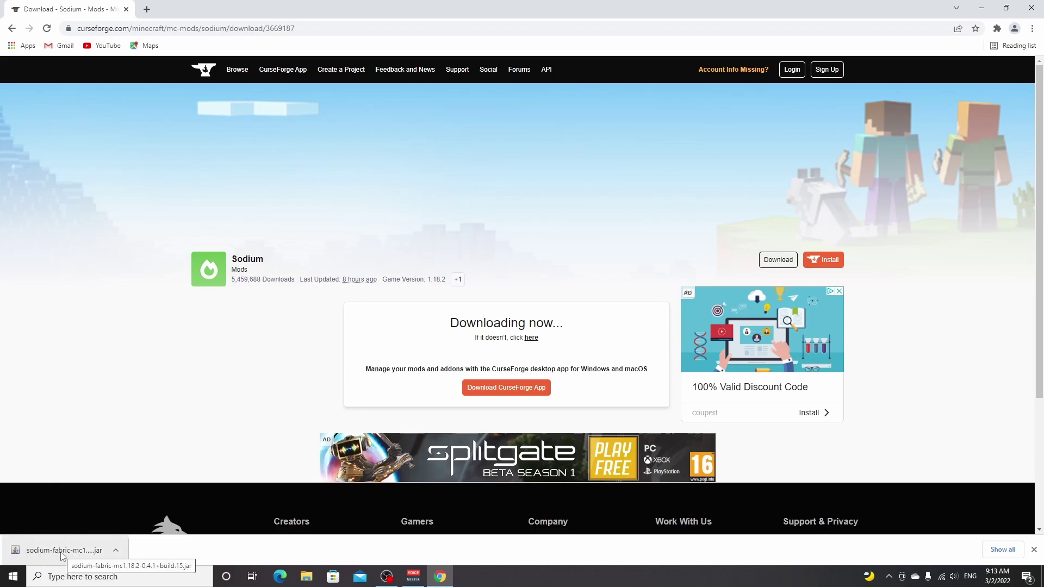
drag(61, 555, 213, 274)
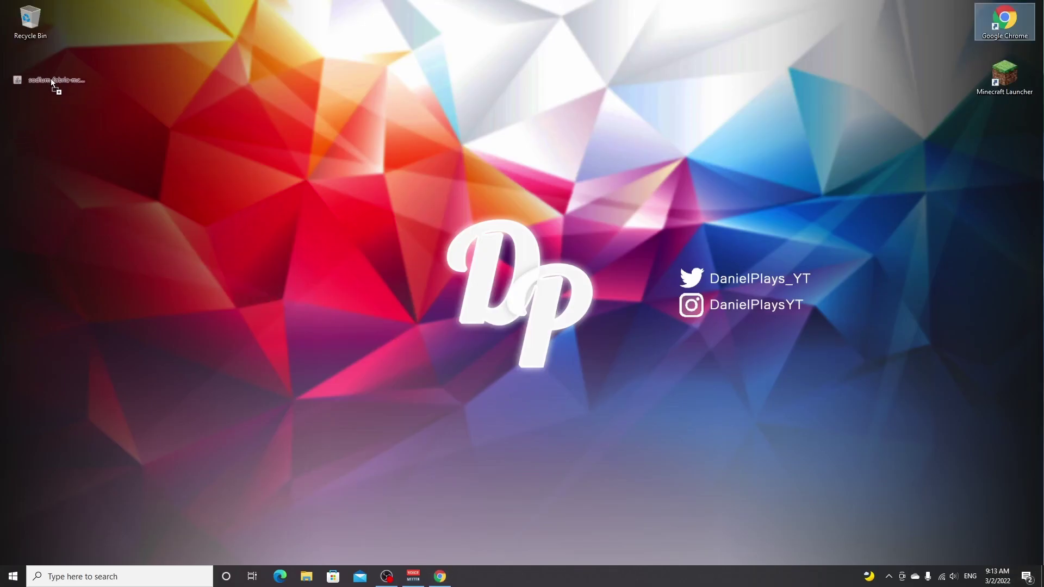
drag(51, 81, 51, 80)
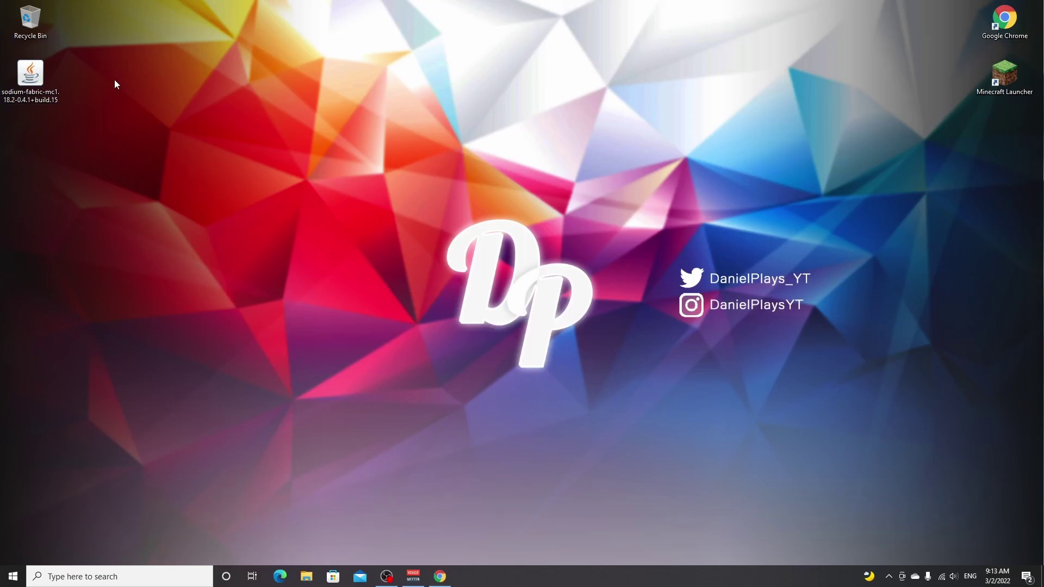
- Search Windows for %appdata% and open the .minecraft folder inside Roaming
click(83, 575)
text(%)
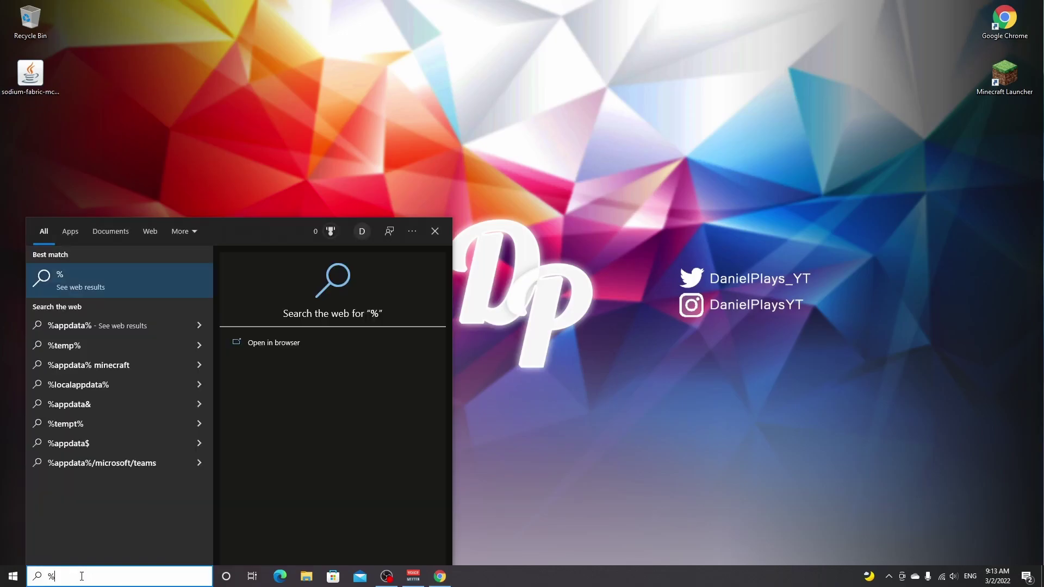
text(appdata%)
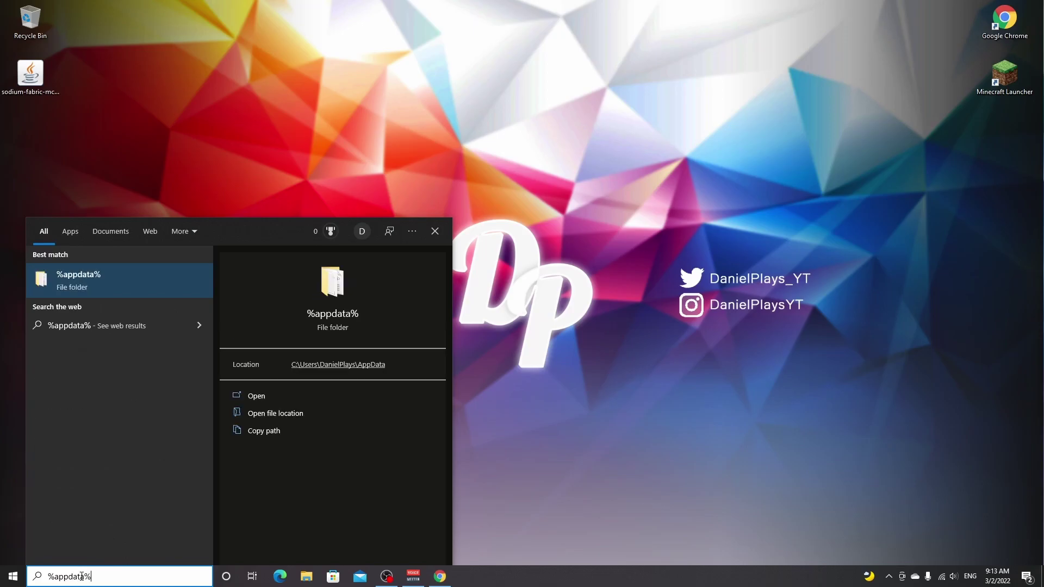
key(Return)
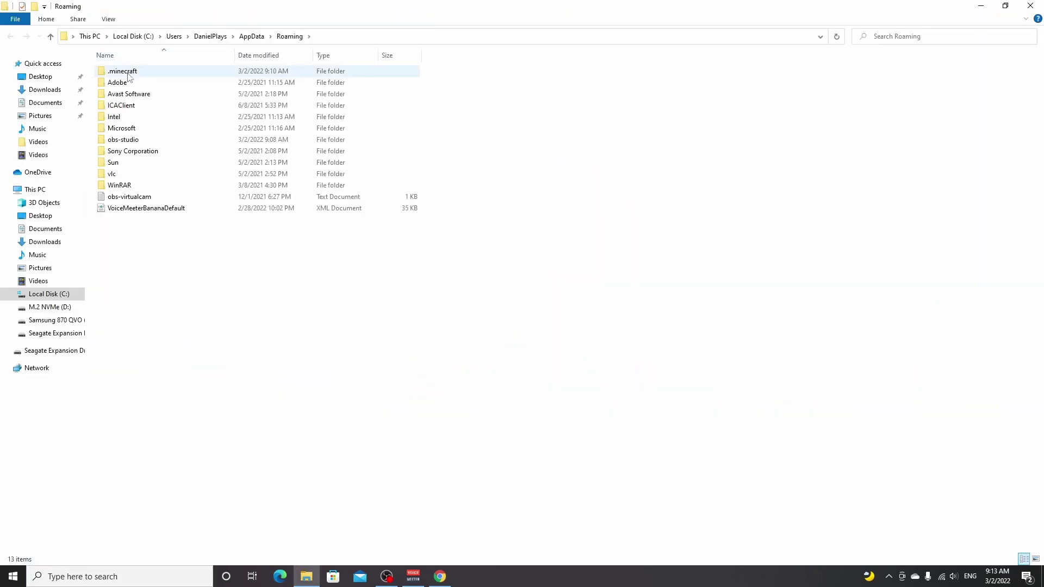
double_click(145, 72)
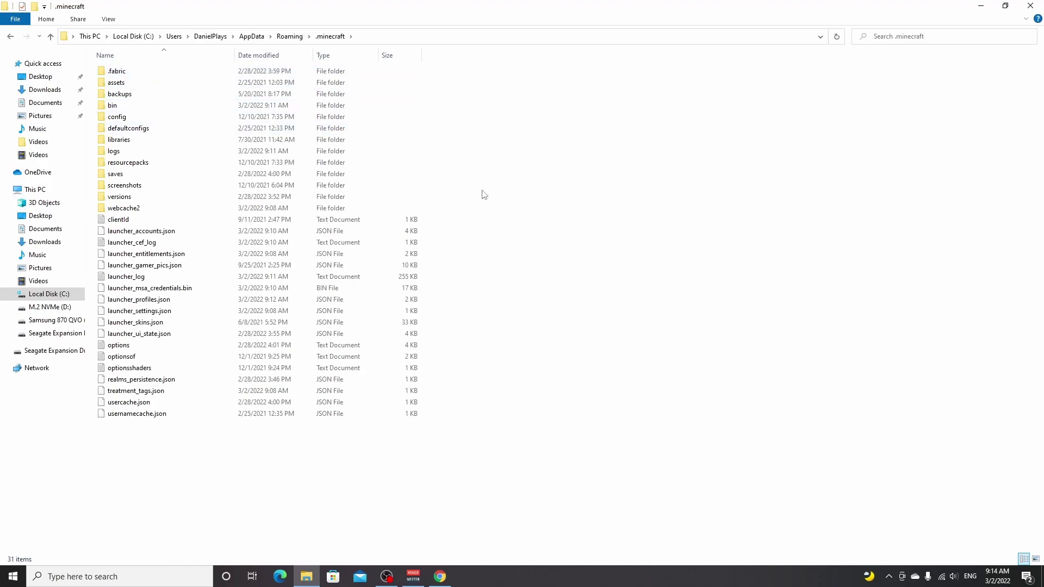
- Create a new folder named "mods" in the .minecraft folder
right_click(475, 157)
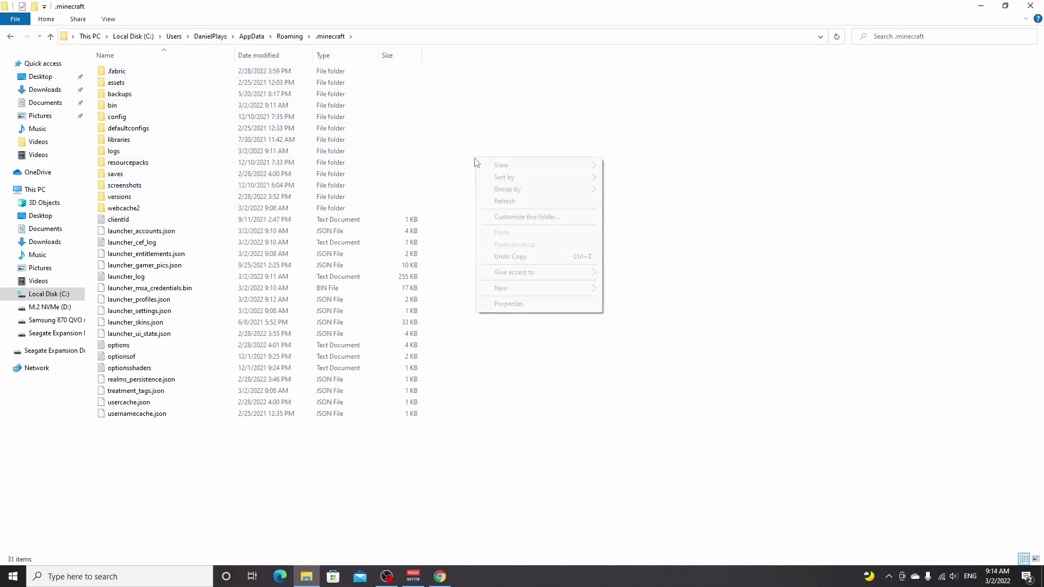
mouse_move(550, 291)
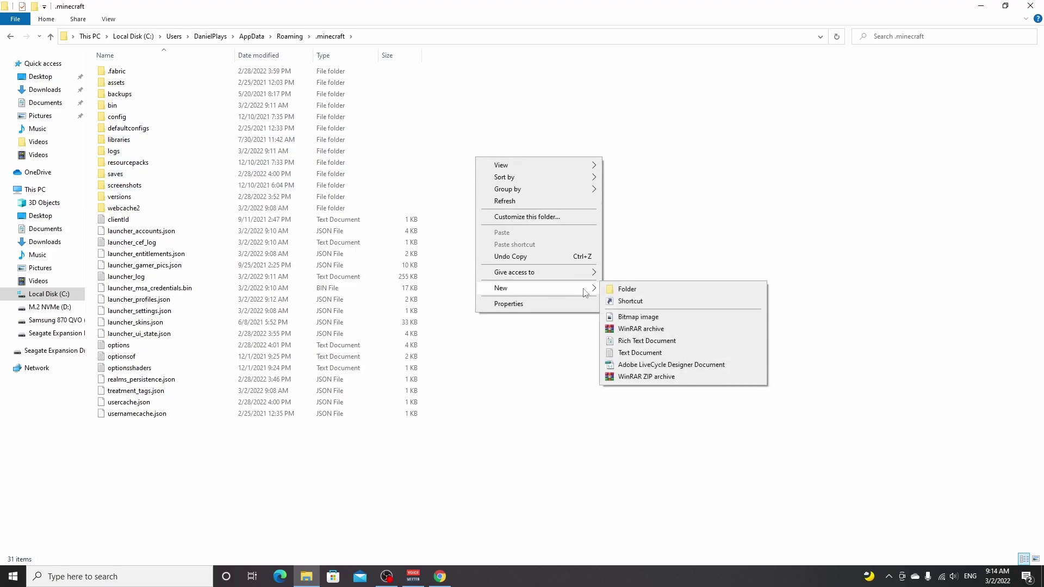
click(613, 293)
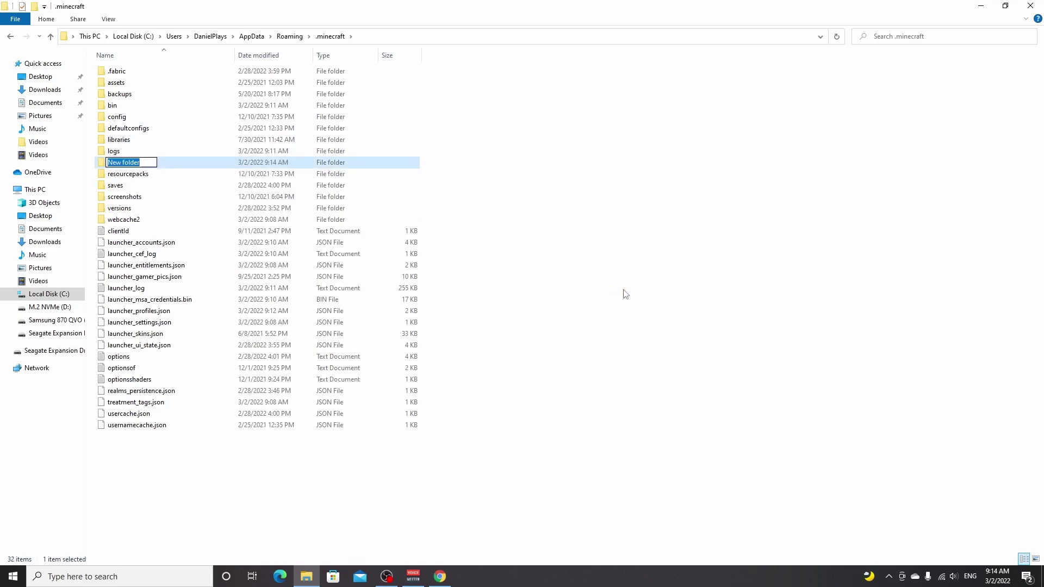
text(mods)
key(Return)
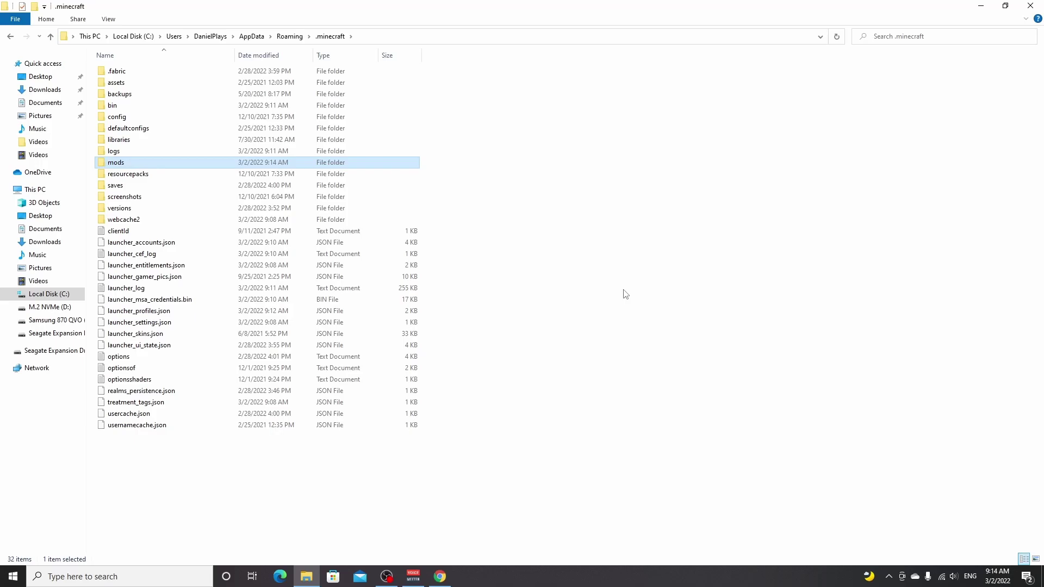
- Move the Sodium jar from the desktop into the mods folder in .minecraft and close the folder window
drag(500, 11, 648, 113)
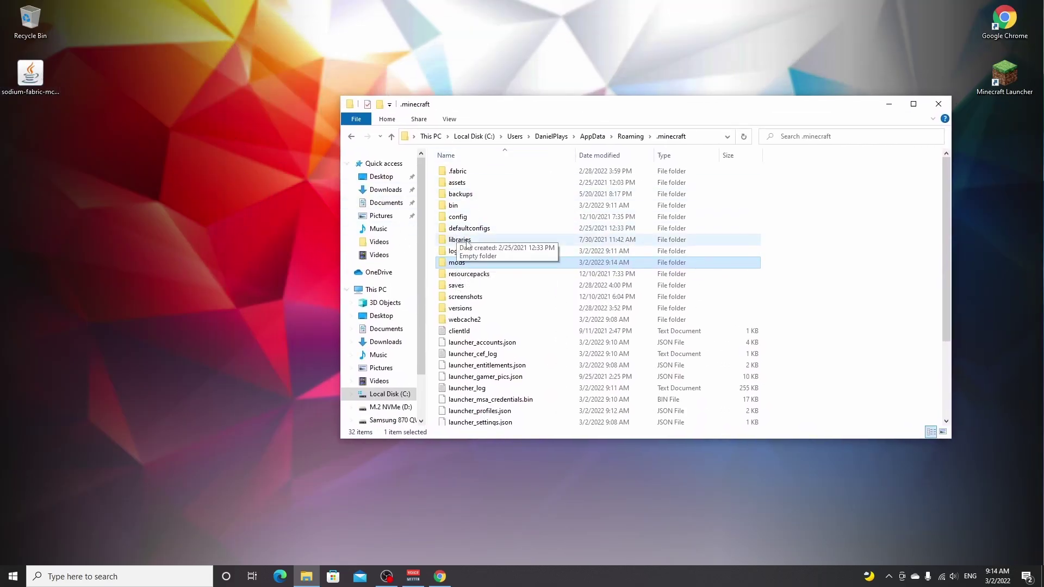
double_click(517, 266)
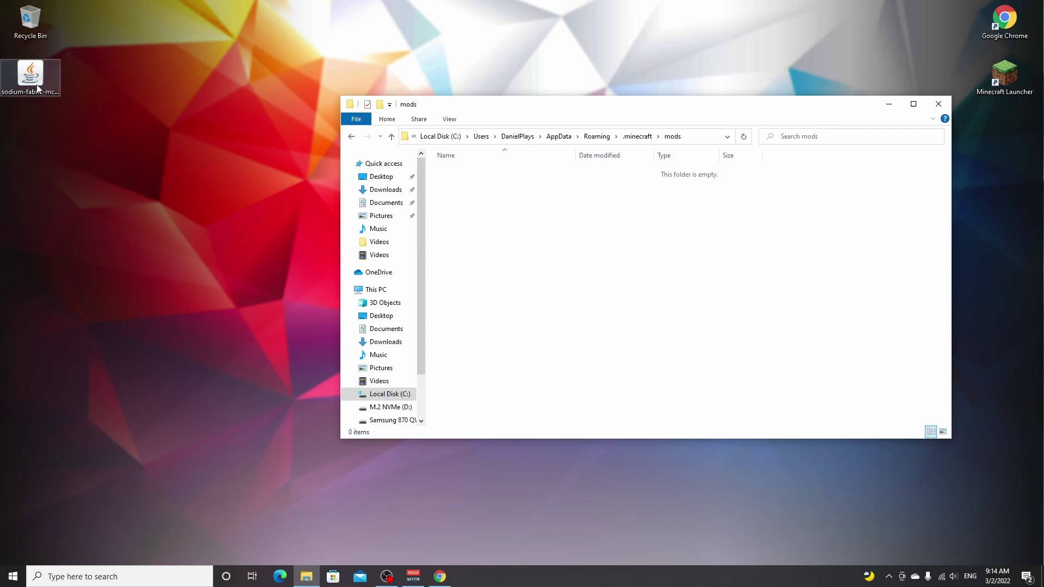
drag(30, 73, 550, 231)
click(554, 232)
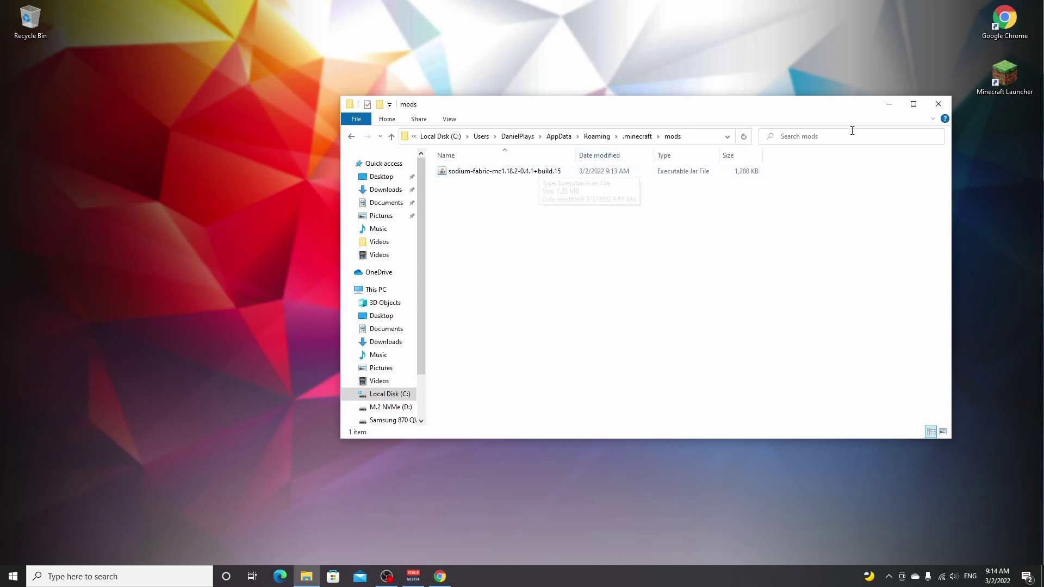
click(939, 104)
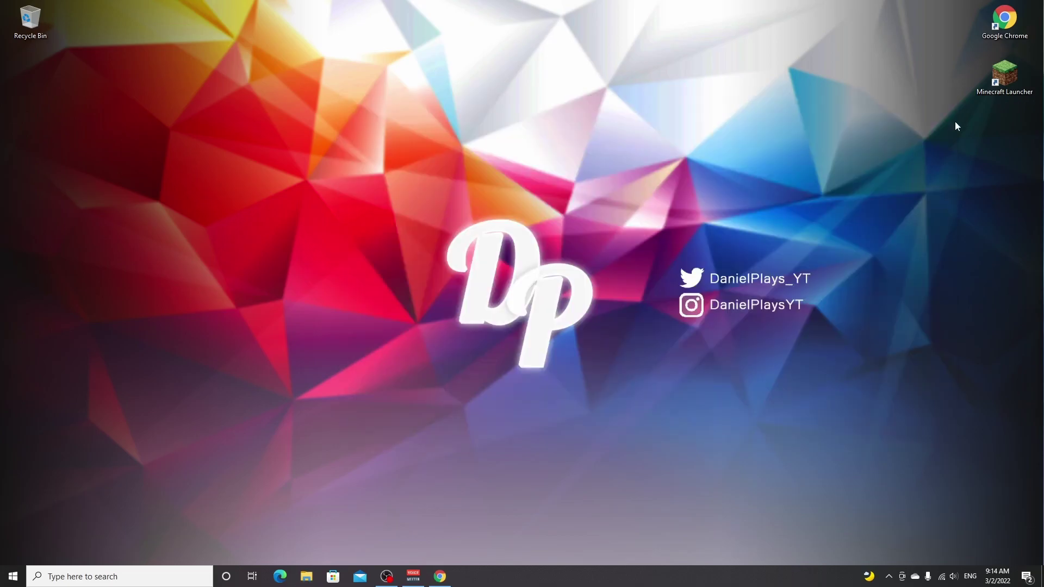
- Open the Minecraft Launcher and search the Java Edition installations for "fabric"
double_click(1004, 73)
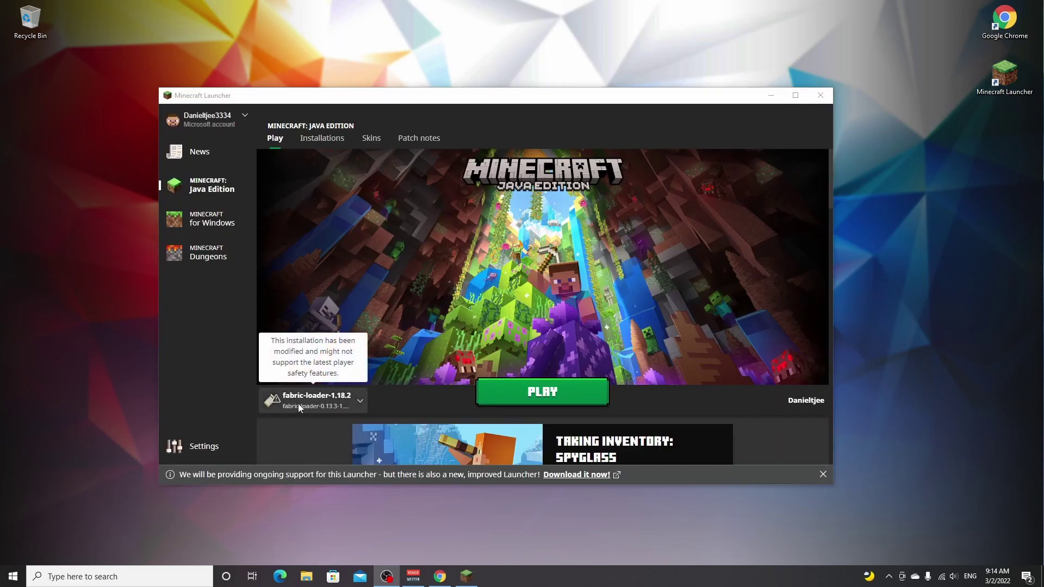
click(322, 141)
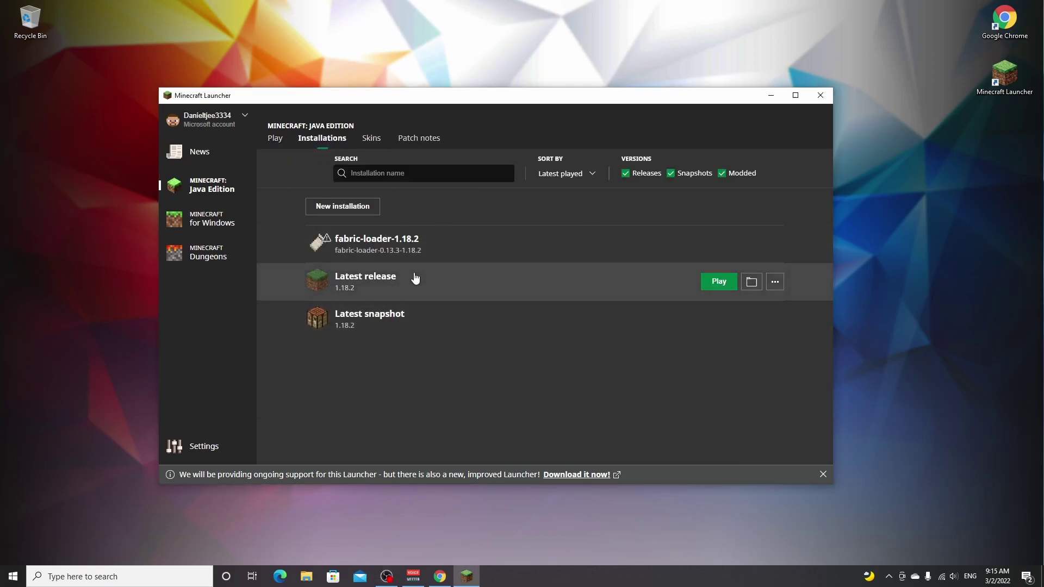
click(408, 174)
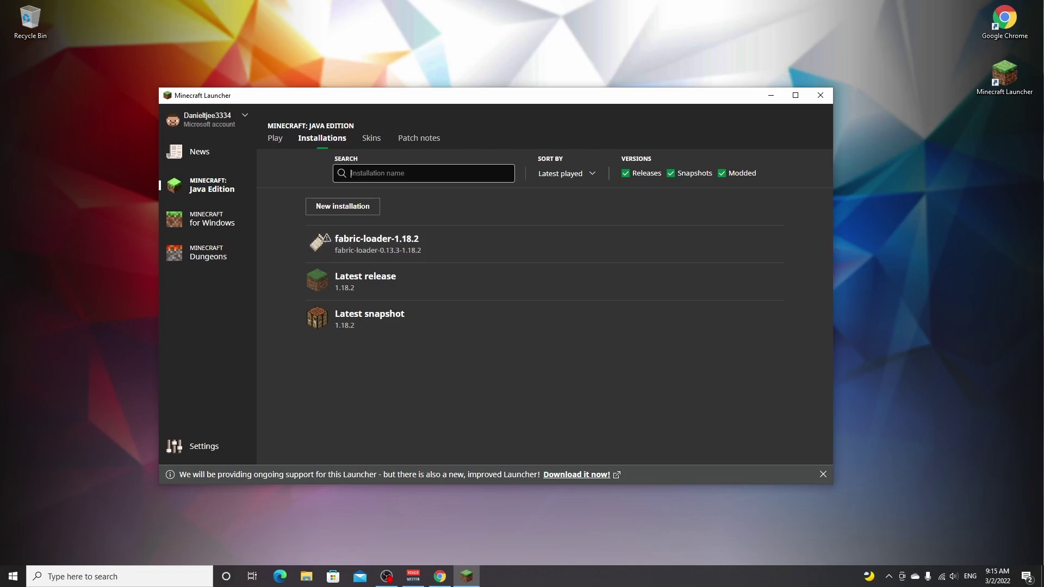
text(fabric)
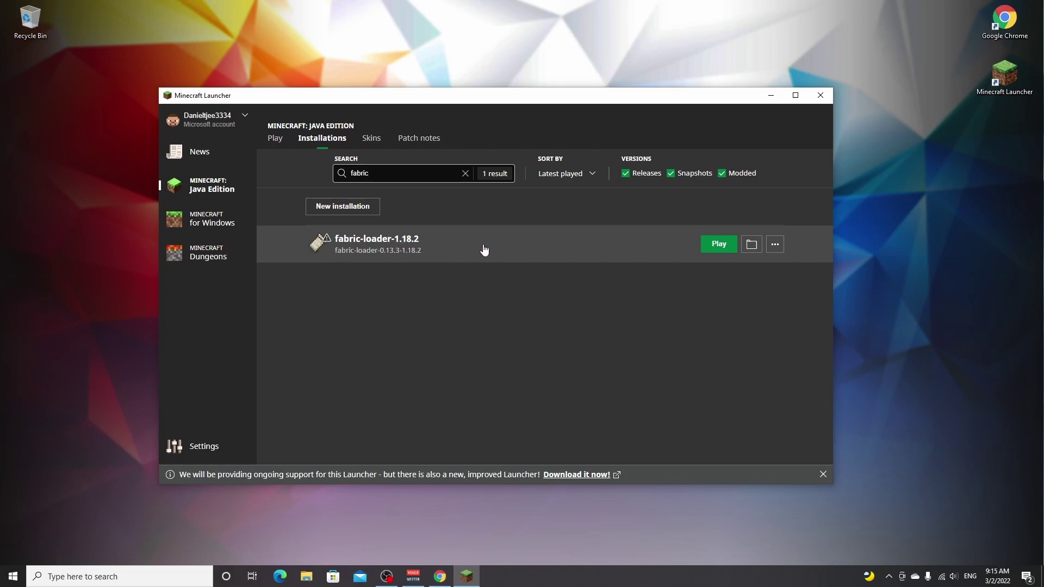
- Set the memory argument in the fabric-loader-1.18.2 installation's JVM arguments to -Xmx6G and save the installation
click(775, 248)
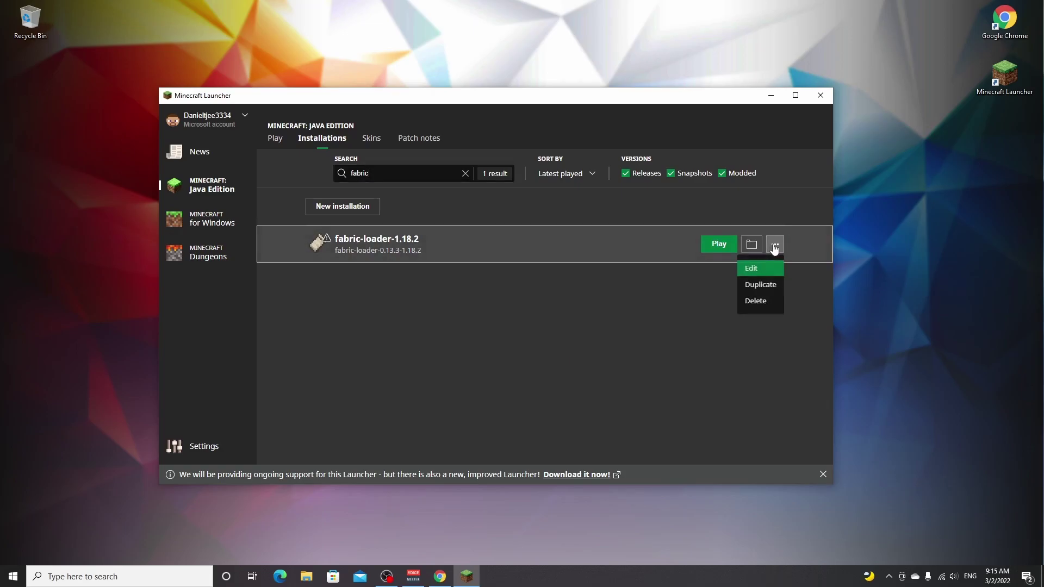
click(753, 270)
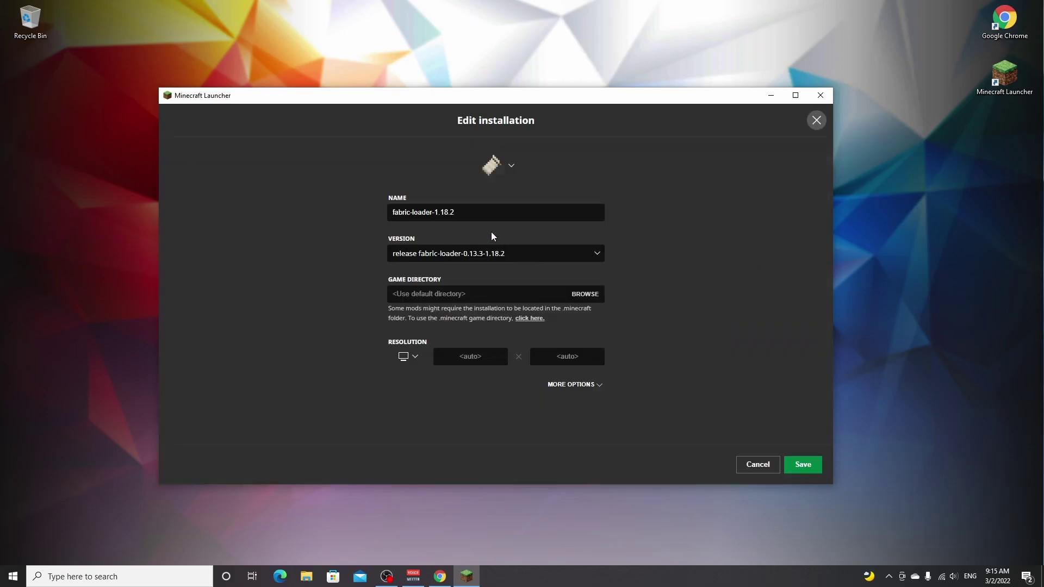
click(569, 386)
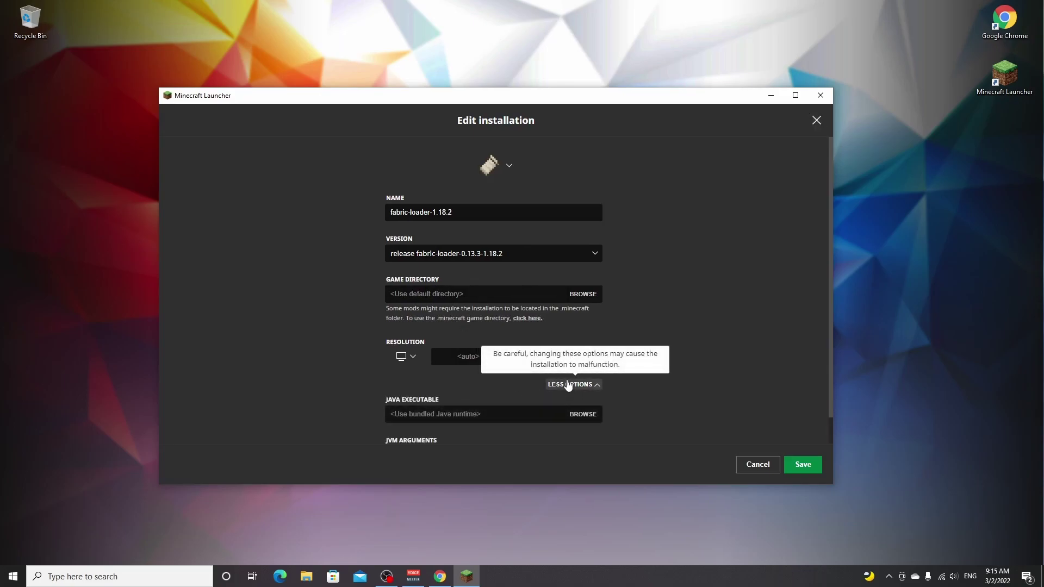
scroll(659, 363, down, 1)
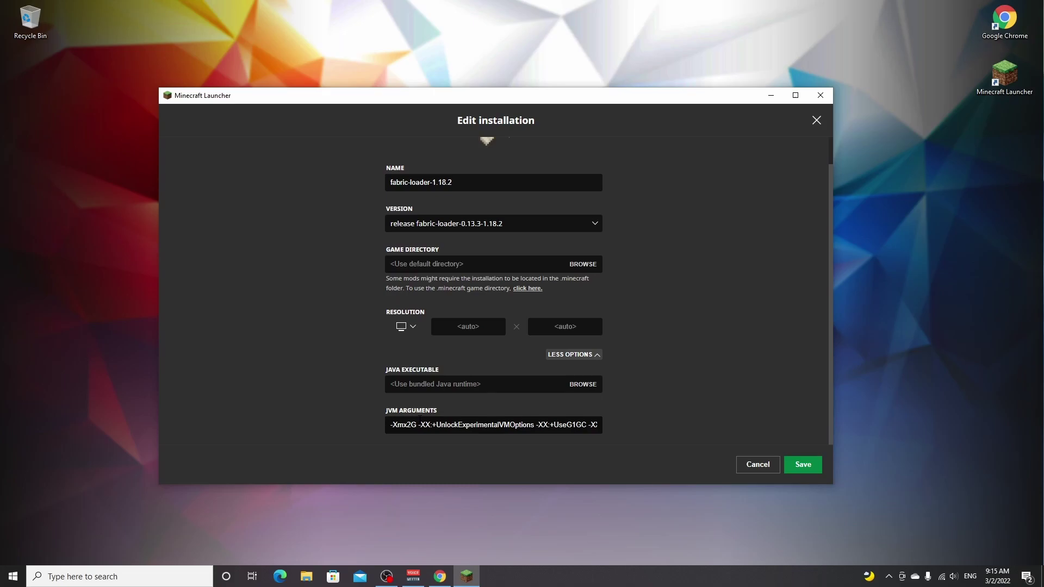
click(414, 424)
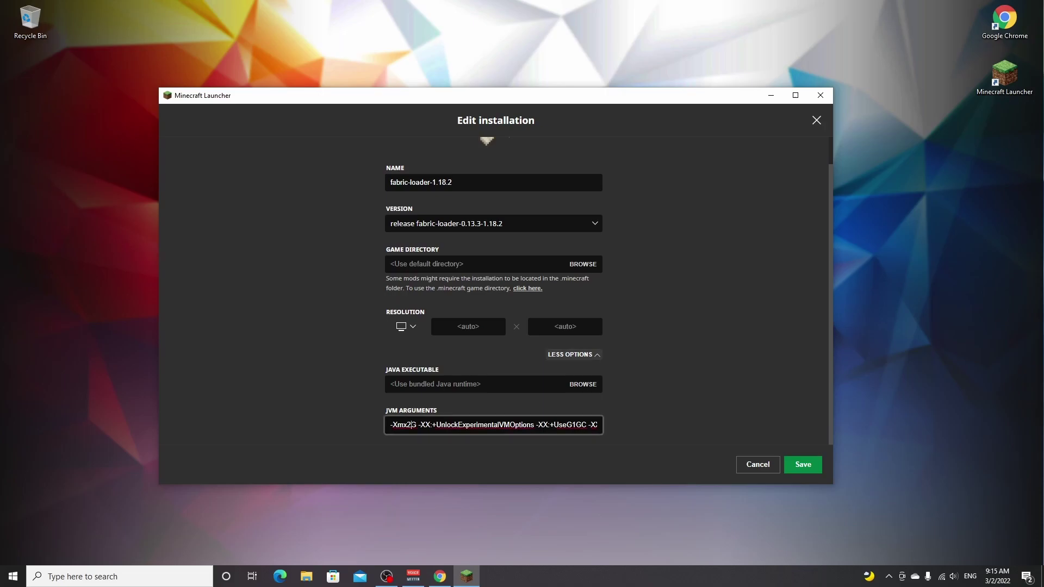
key(BackSpace)
text(4)
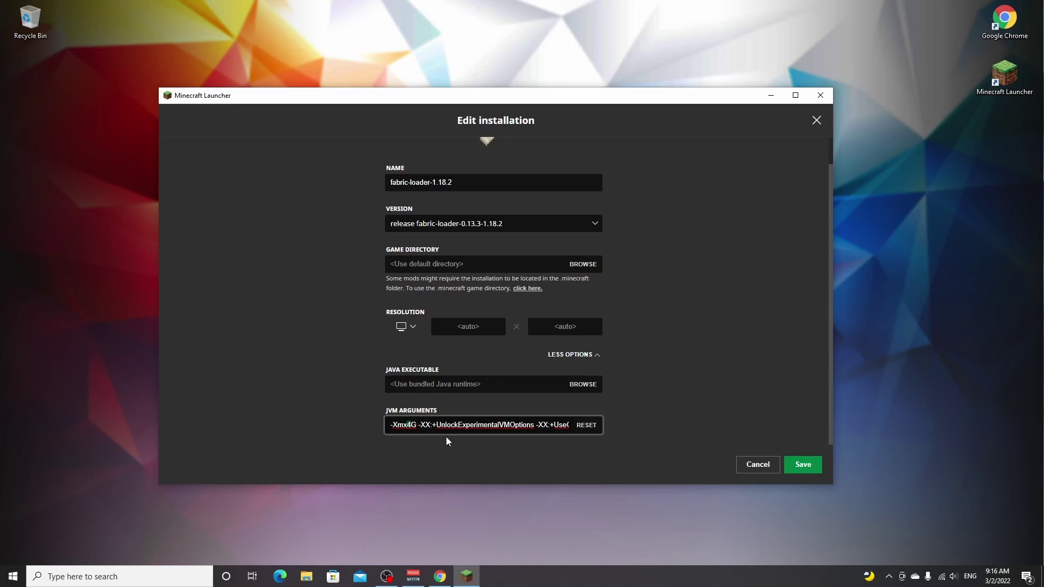
text(6)
click(607, 406)
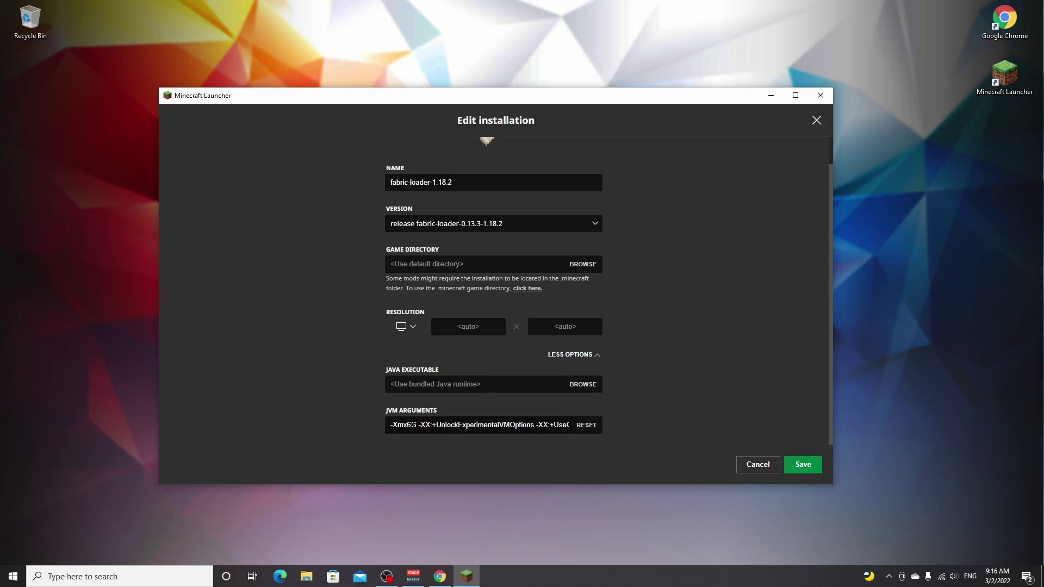
click(803, 464)
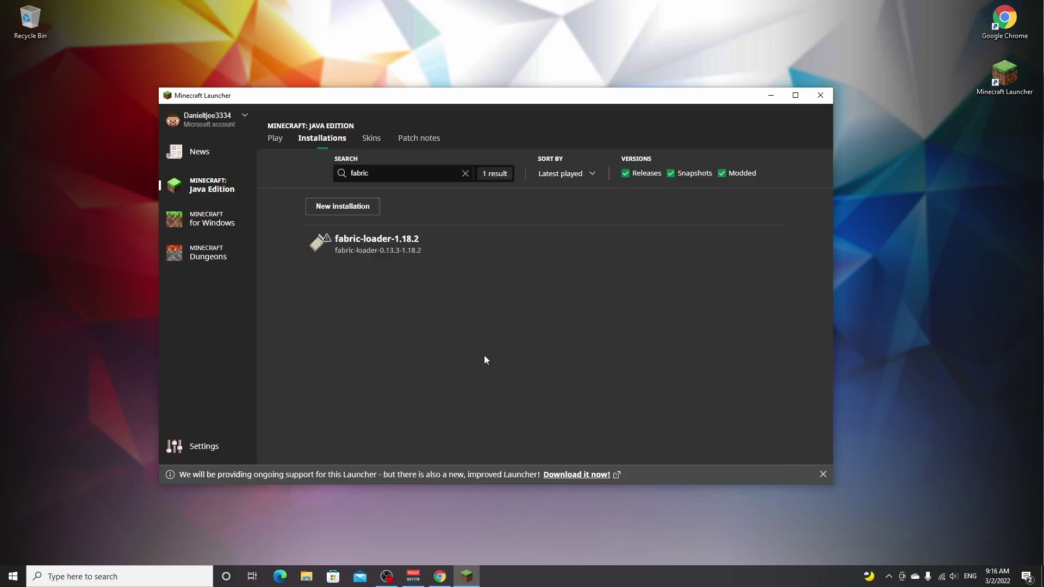
- Launch the fabric-loader-1.18.2 installation and open the singleplayer world "1.18.2"
click(717, 245)
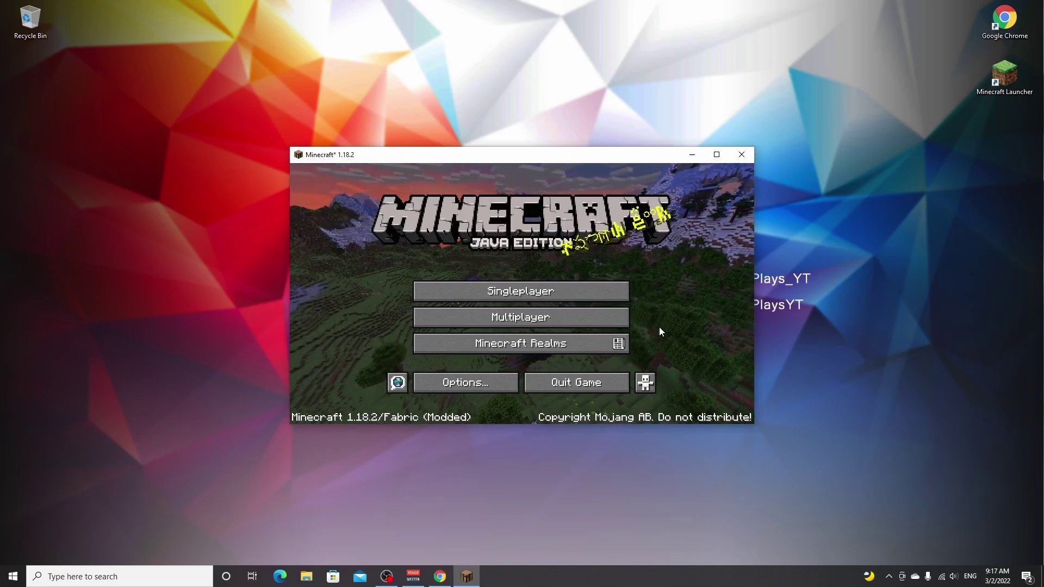
click(511, 289)
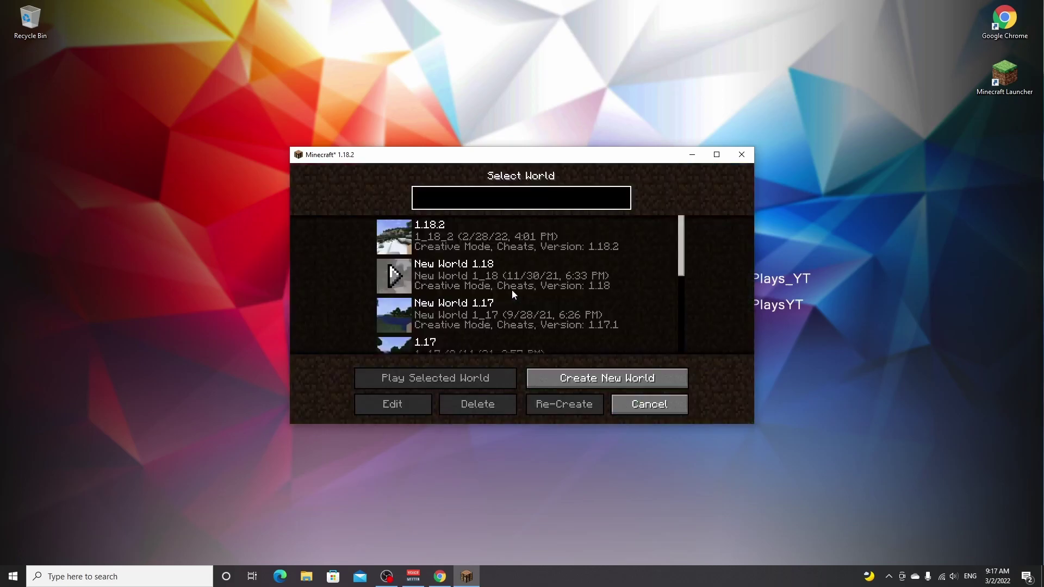
click(397, 237)
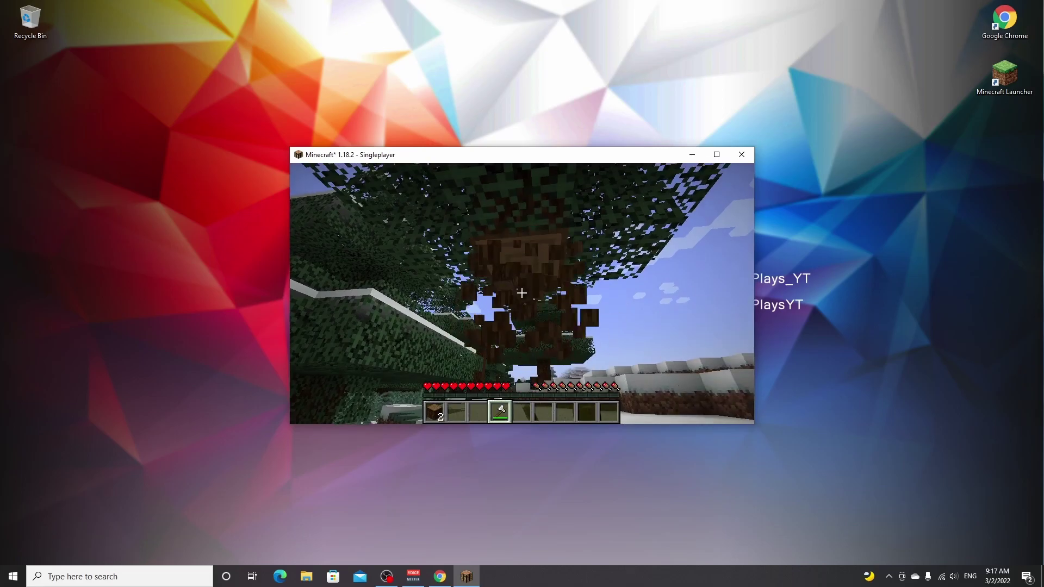
- Examine the General video settings in the game options, return to the world and switch to the front-facing third-person view
key(Escape)
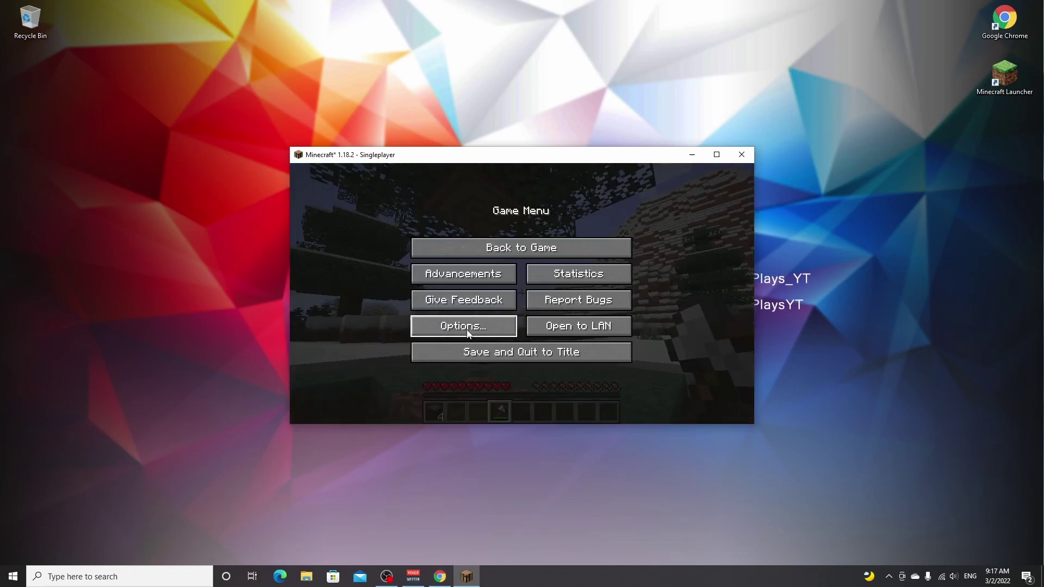
click(467, 332)
click(466, 290)
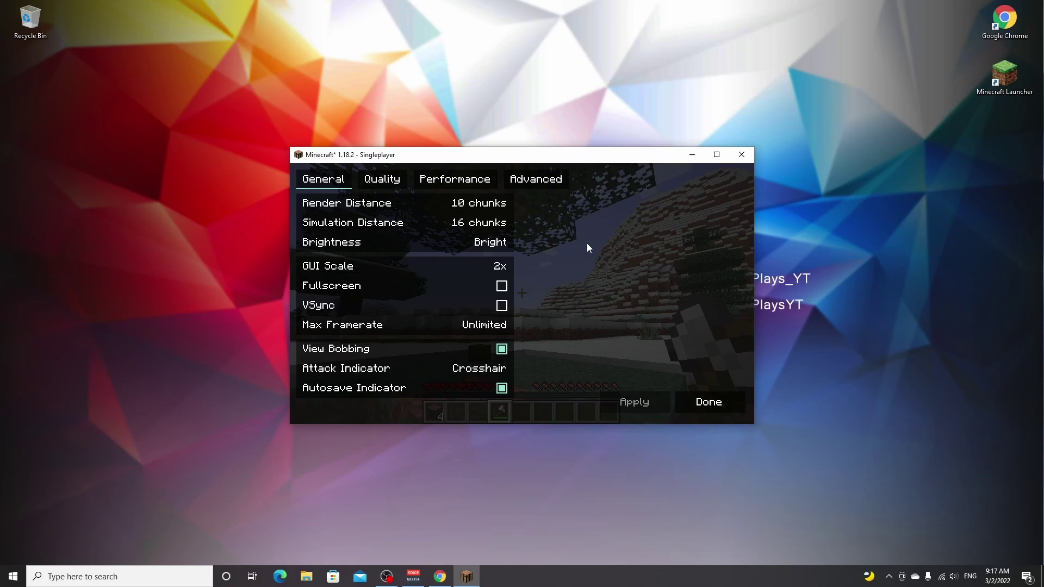
key(Escape)
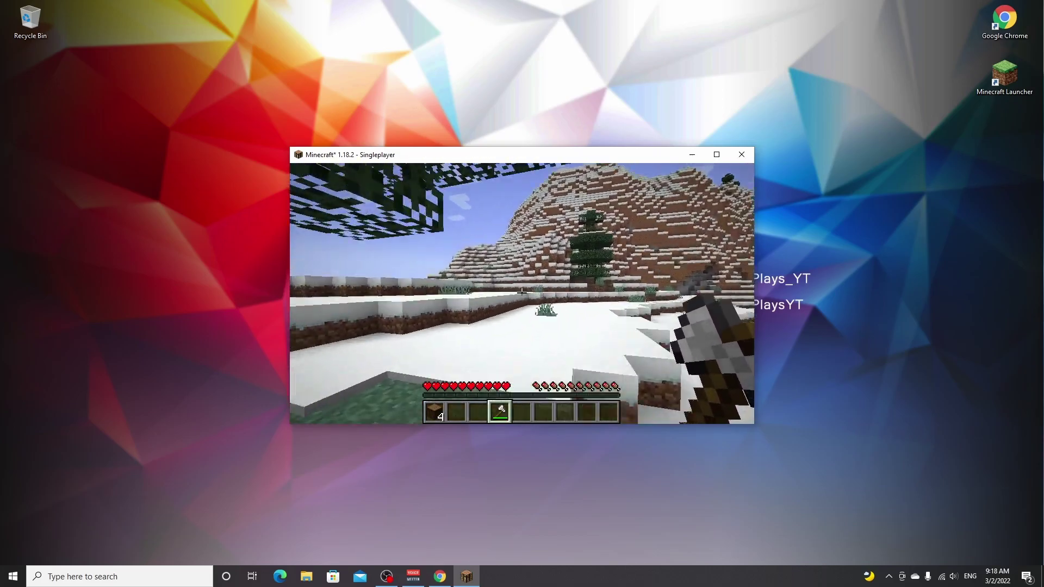
key(F5)
key(F5)
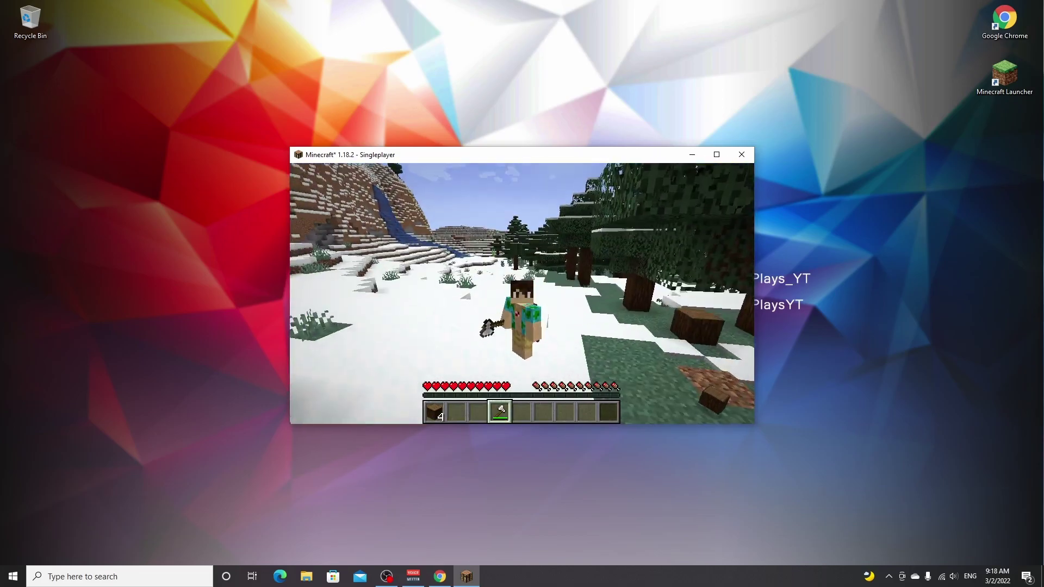